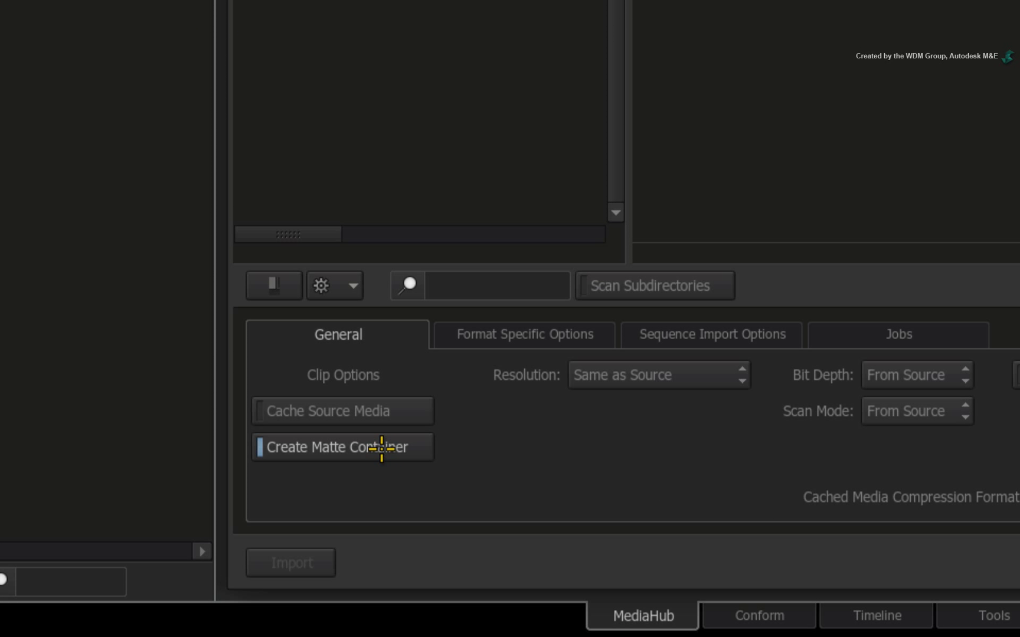
Import Paint_on_Alpha with Create Matte Container off, giving a separate Paint_on_Alpha_alpha clip, then re-enable it
click(287, 542)
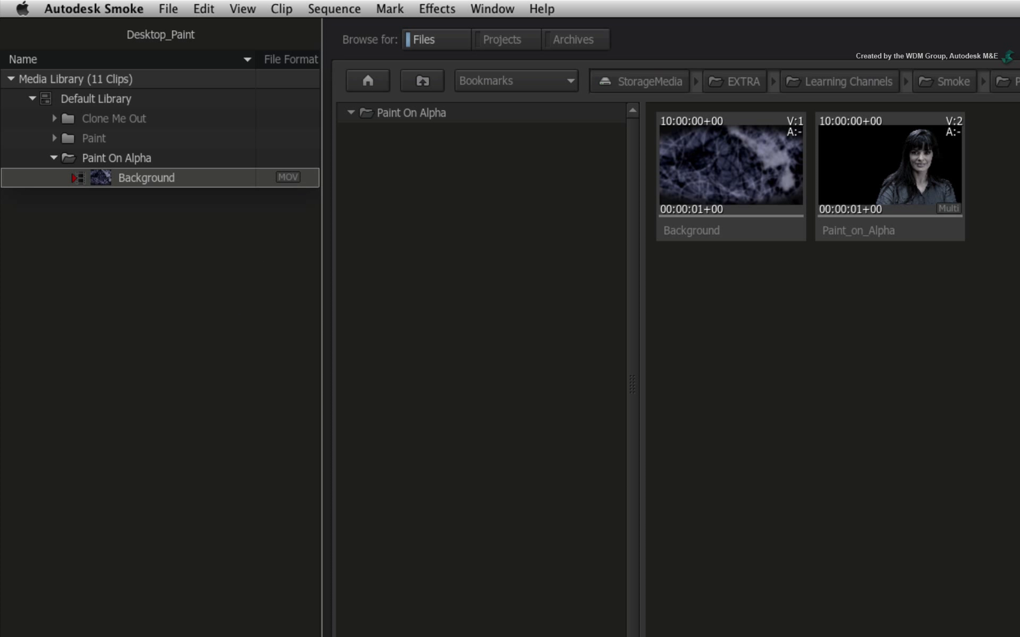
mouse_move(890, 236)
mouse_down()
mouse_move(298, 342)
mouse_move(141, 162)
mouse_up()
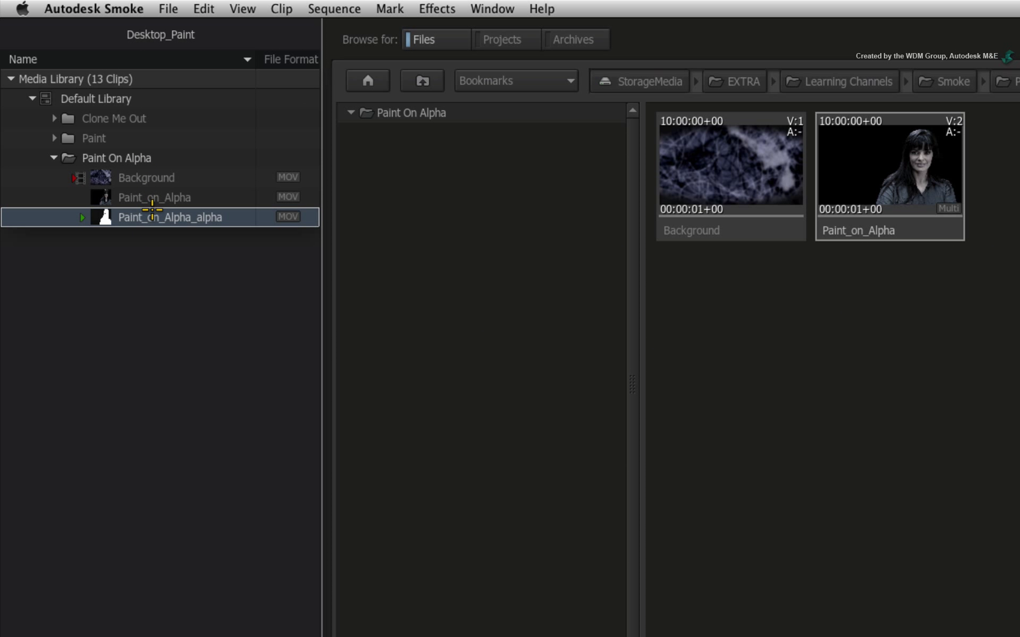
click(157, 200)
click(155, 217)
click(156, 198)
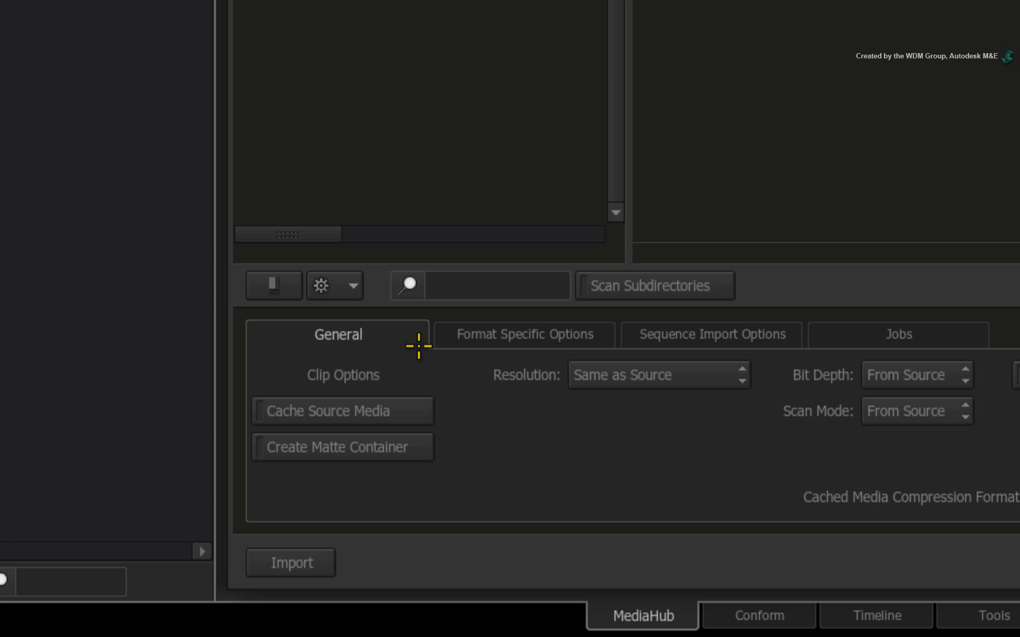
click(380, 448)
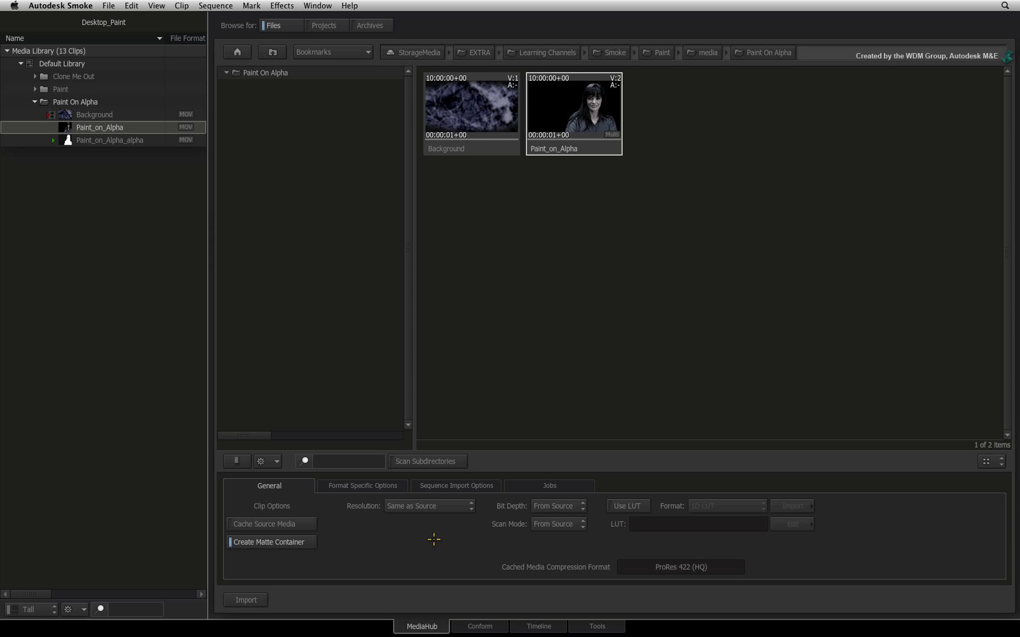
In the Tools view, place Paint_on_Alpha and Paint_on_Alpha_alpha side by side above Background
click(593, 626)
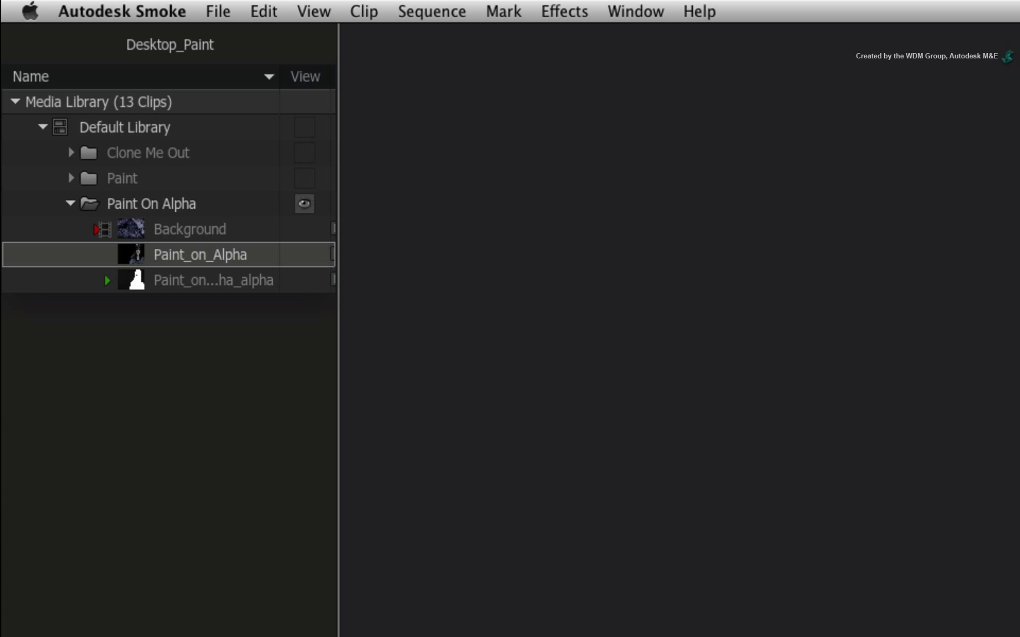
click(305, 206)
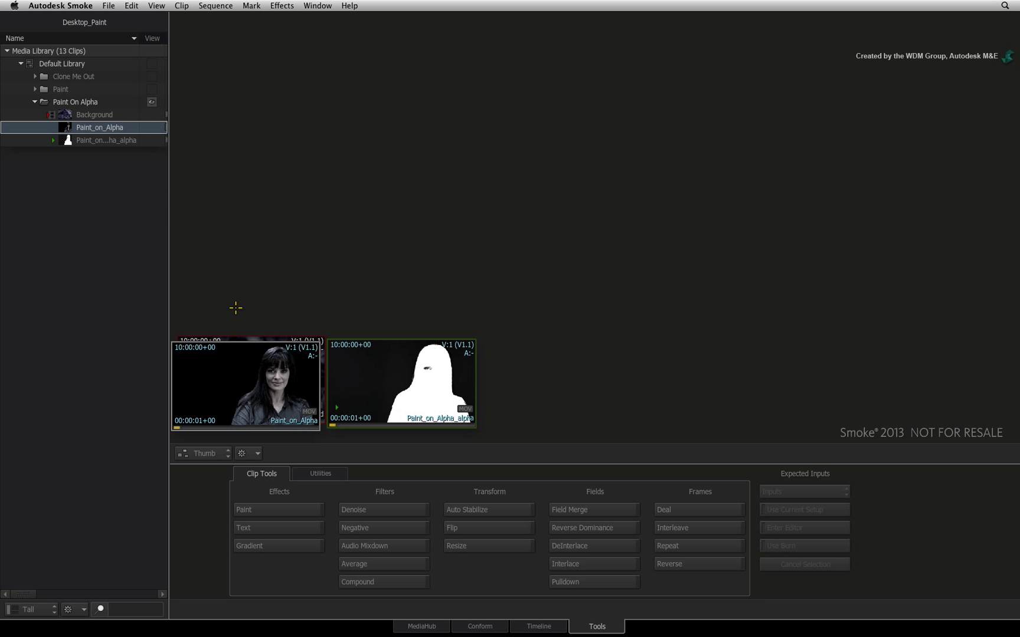
drag(268, 388, 278, 277)
mouse_move(381, 376)
mouse_down()
mouse_move(380, 268)
mouse_move(418, 281)
mouse_up()
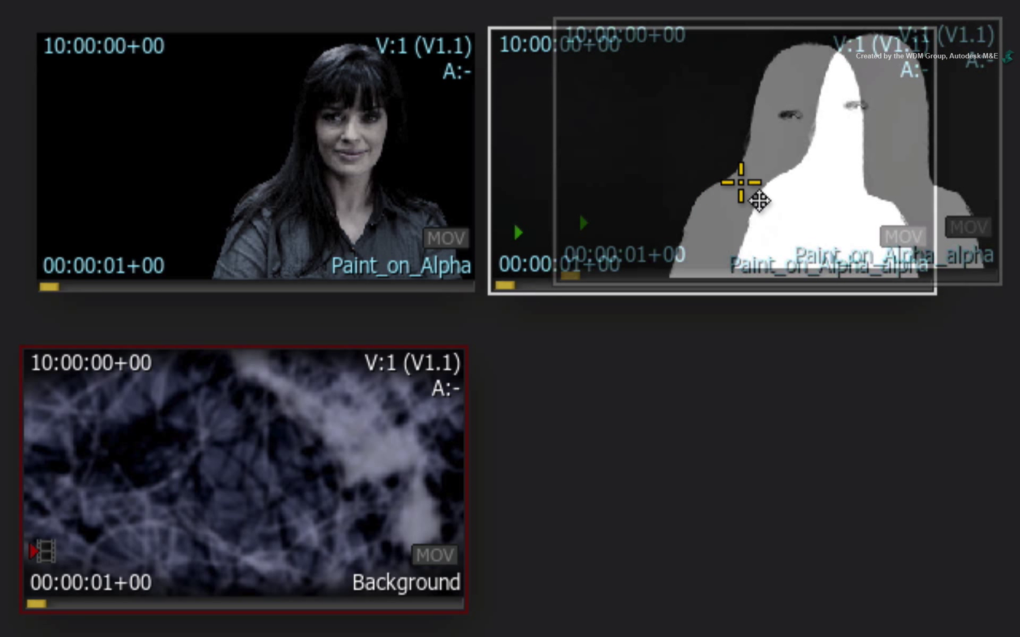
drag(759, 201, 759, 201)
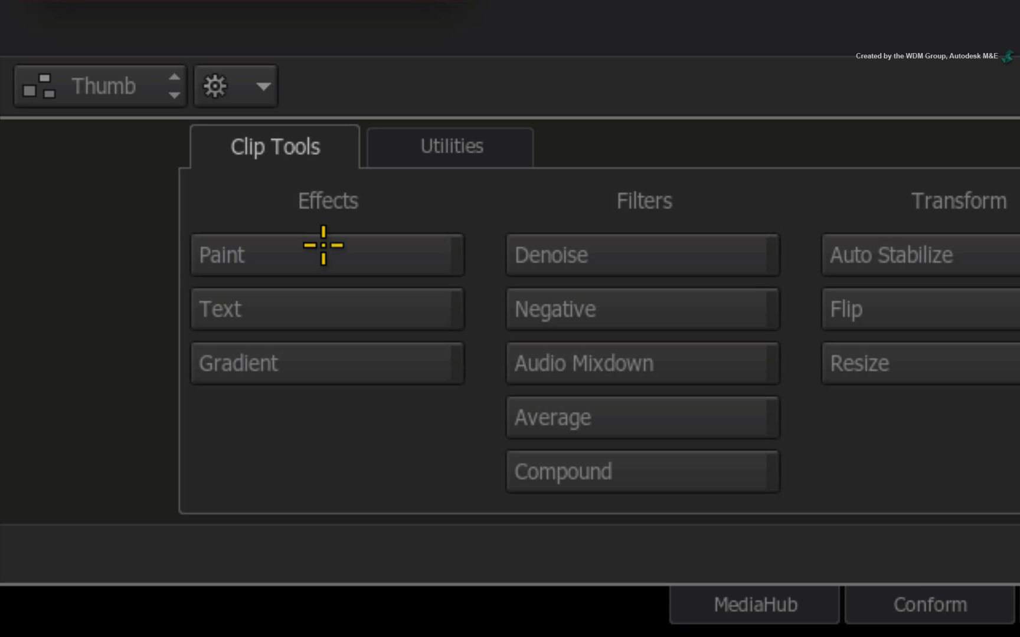
Paint and undo a trial stroke on Paint_on_Alpha_alpha, producing a Paint_on_Alpha_alpha-PT clip
click(324, 246)
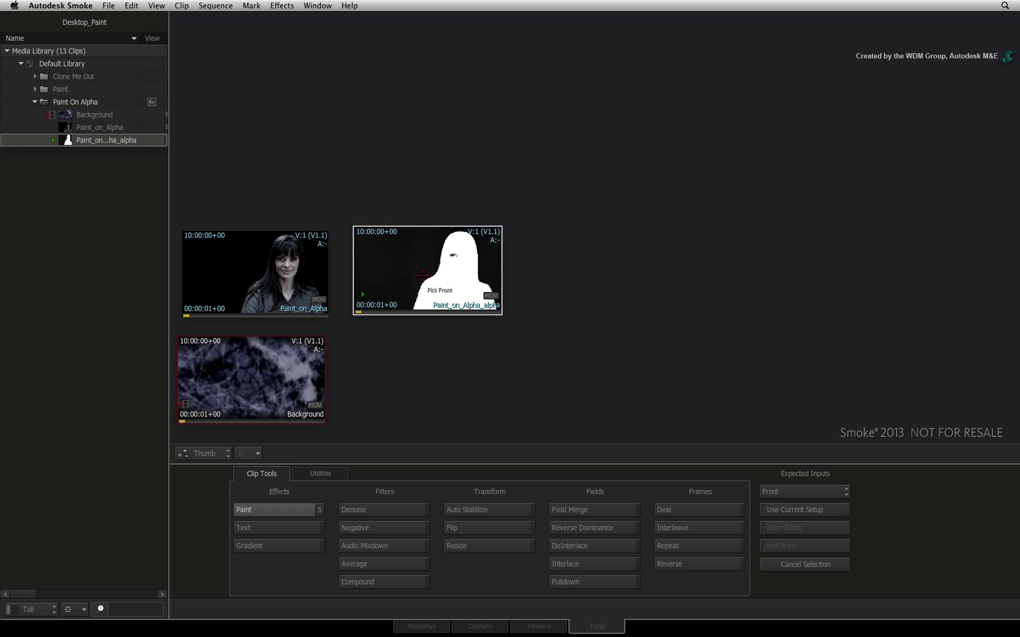
click(442, 367)
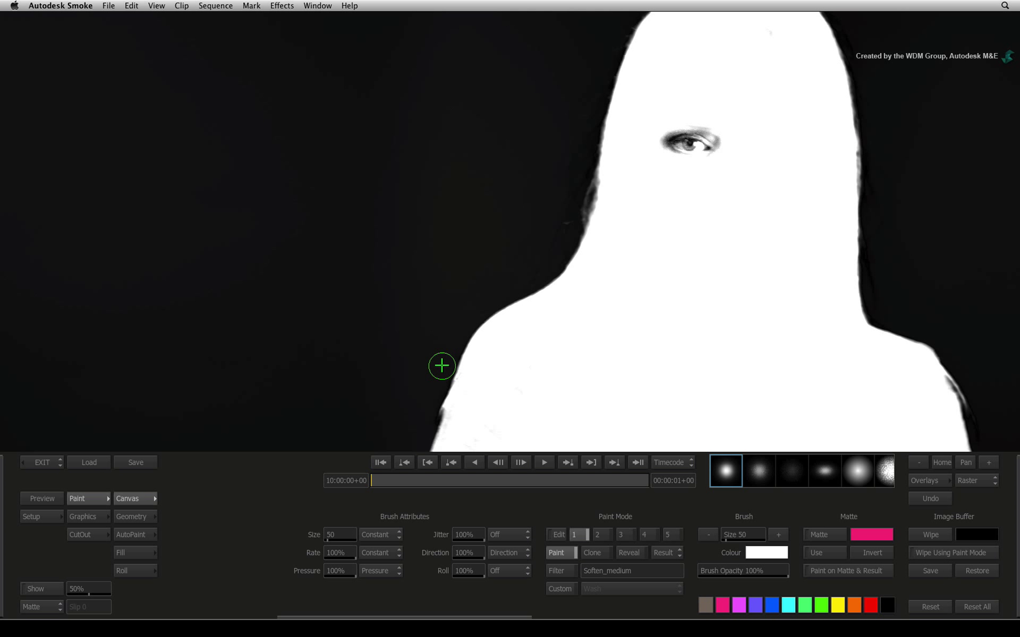
mouse_move(330, 330)
mouse_down()
mouse_move(467, 250)
mouse_move(757, 196)
mouse_up()
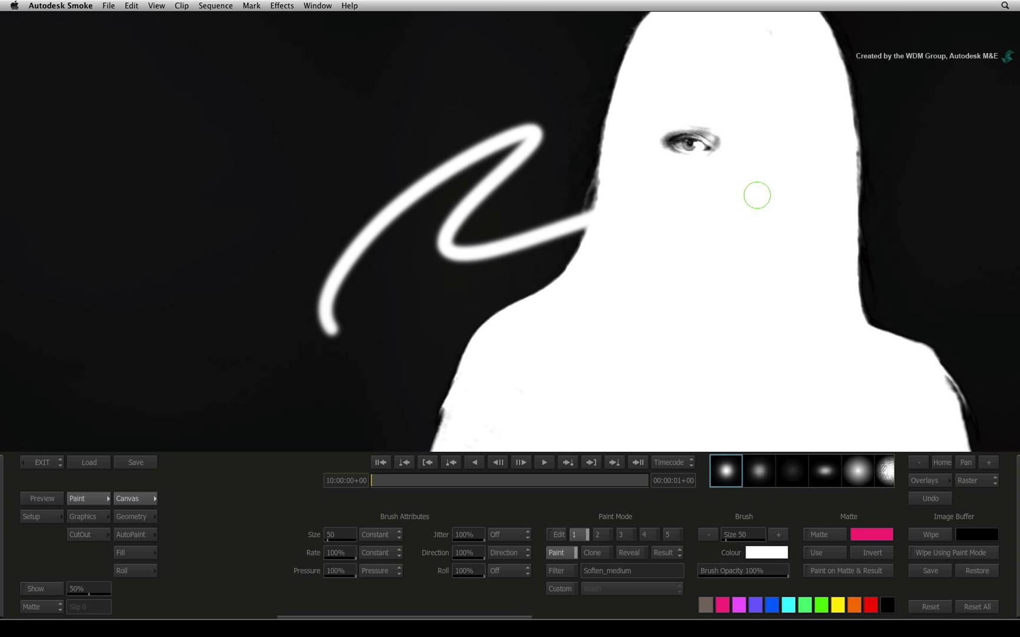
click(924, 499)
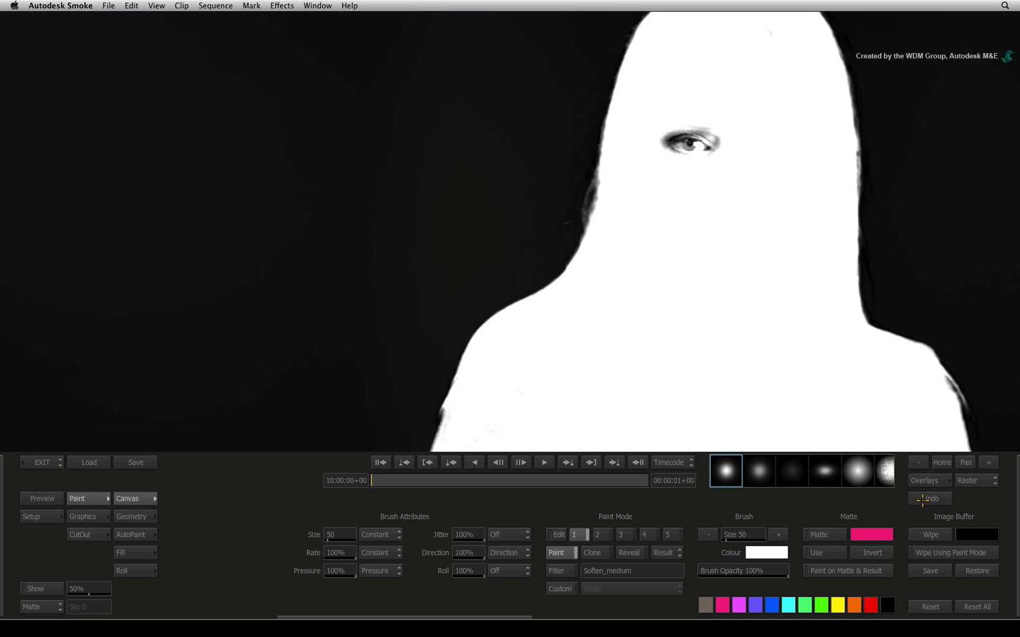
click(39, 462)
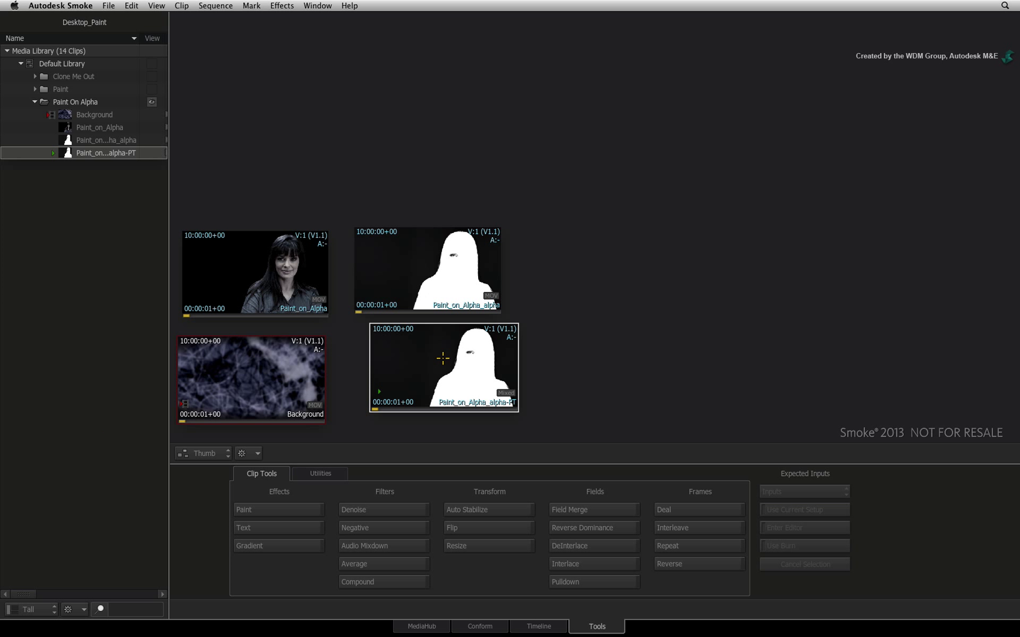
Discard the -PT clip and start Paint with Front/Matte inputs Paint_on_Alpha and Paint_on_Alpha_alpha
drag(444, 353, 478, 622)
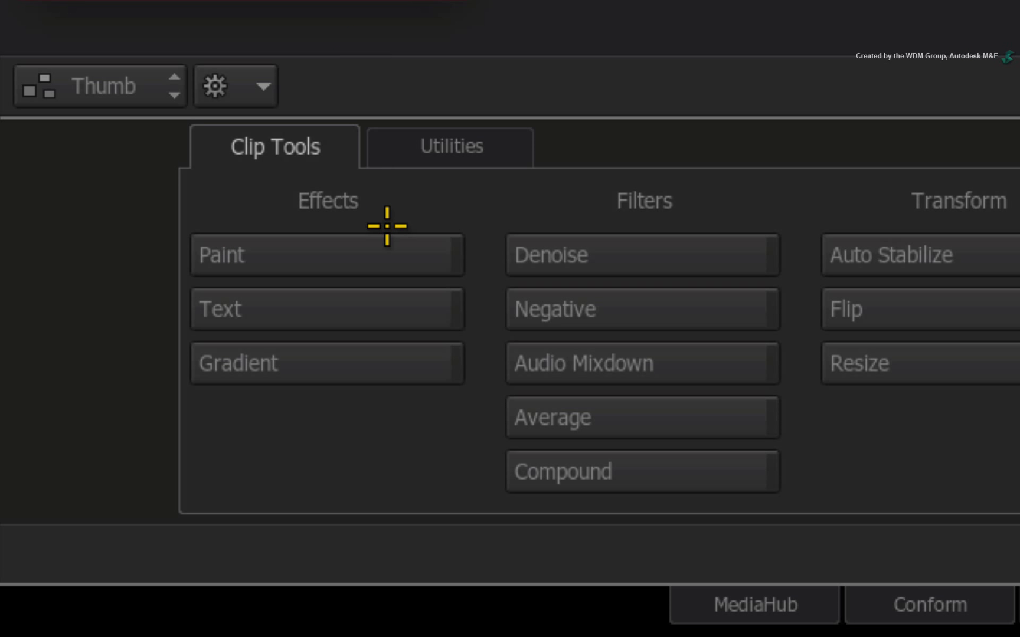
click(378, 246)
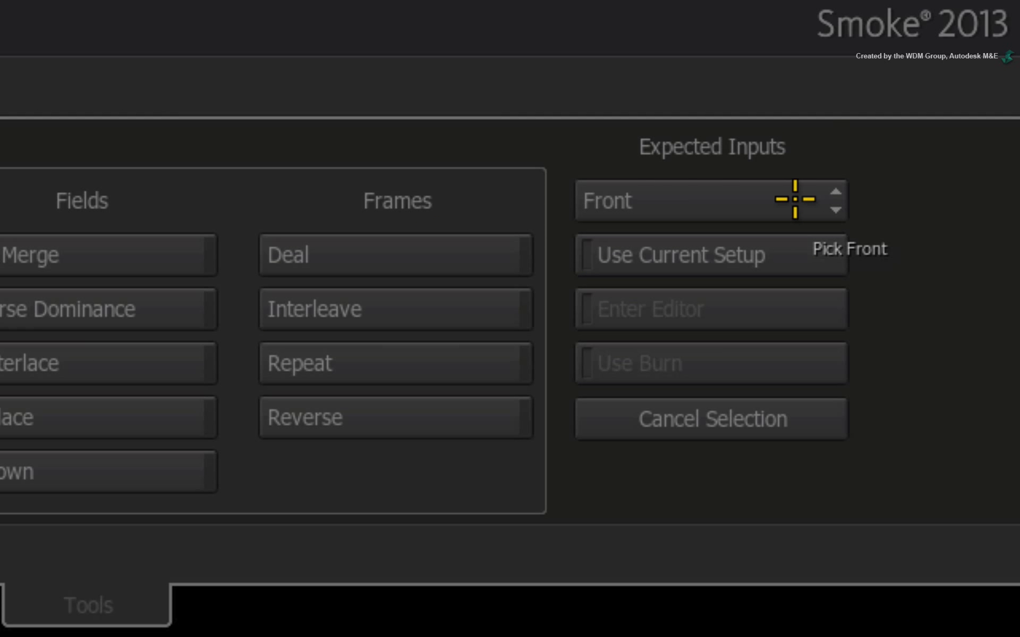
click(790, 199)
click(809, 115)
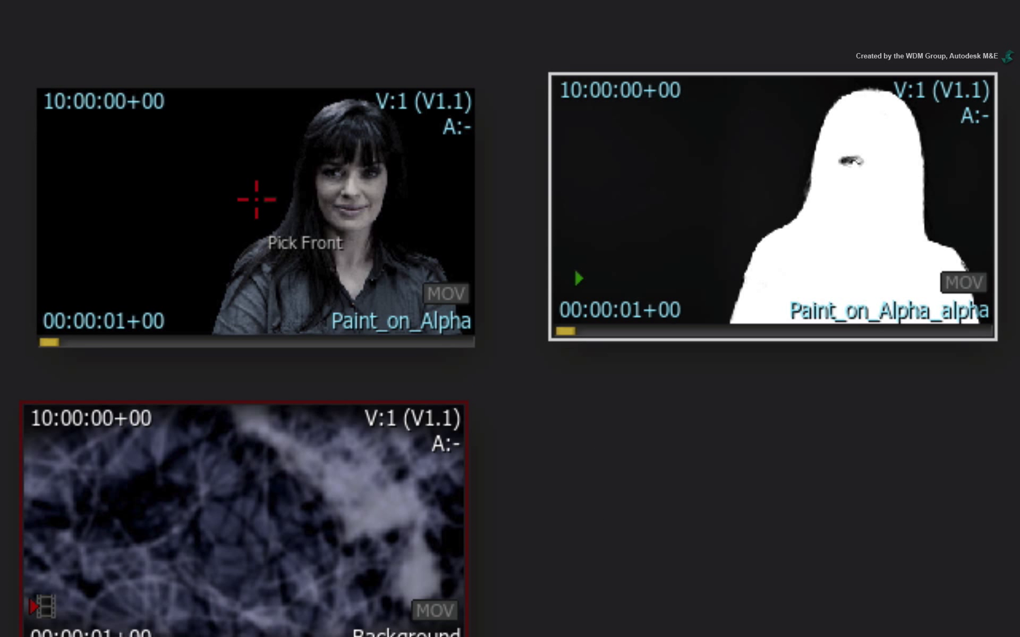
click(262, 207)
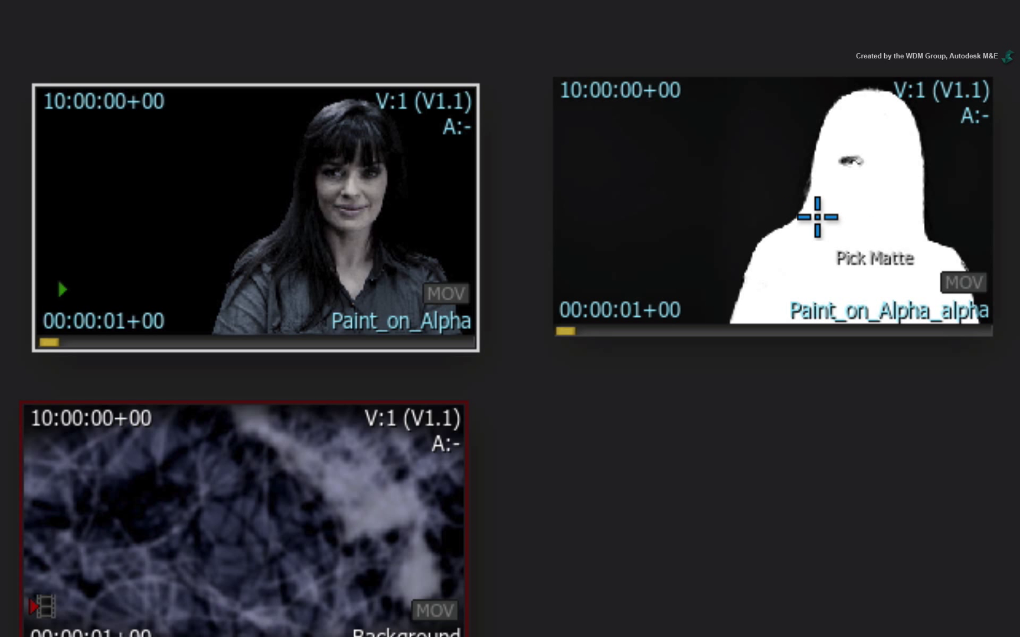
click(820, 241)
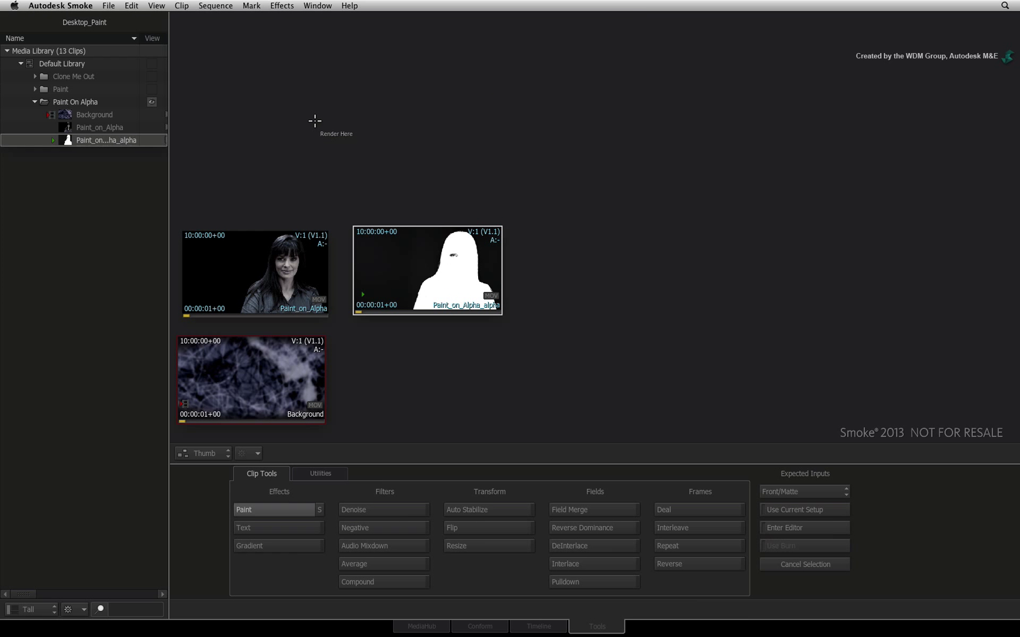
click(315, 121)
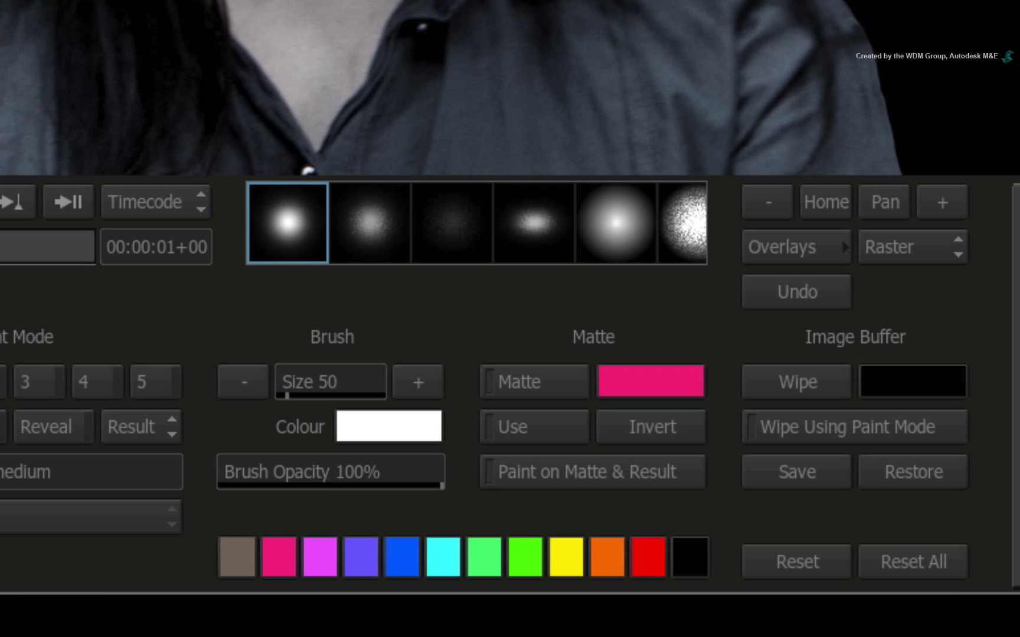
Reset all paint settings, then toggle the Matte Viewer to compare the matte with the image
click(913, 561)
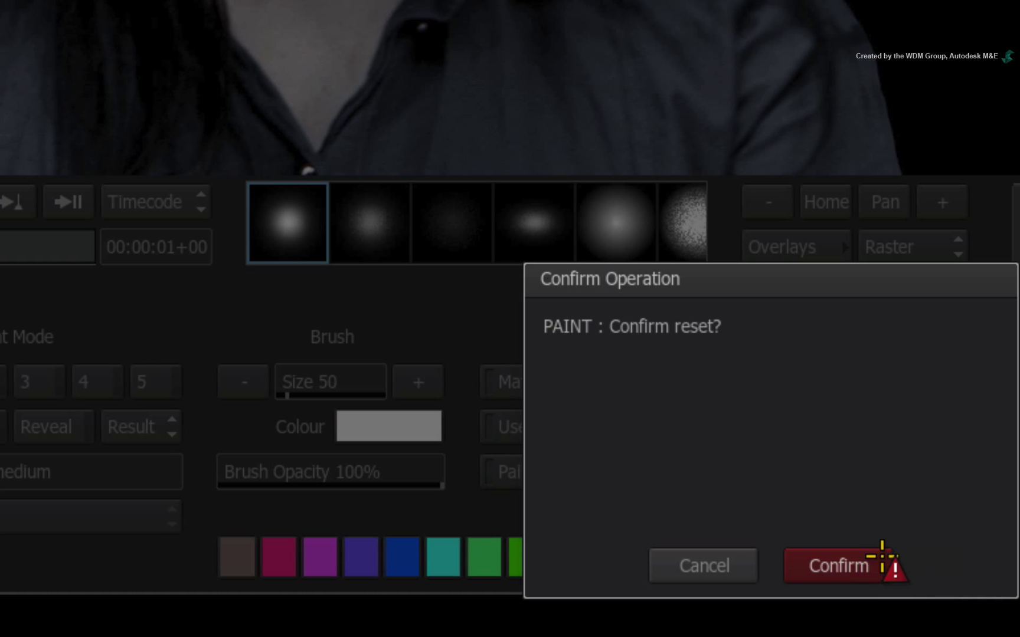
click(881, 555)
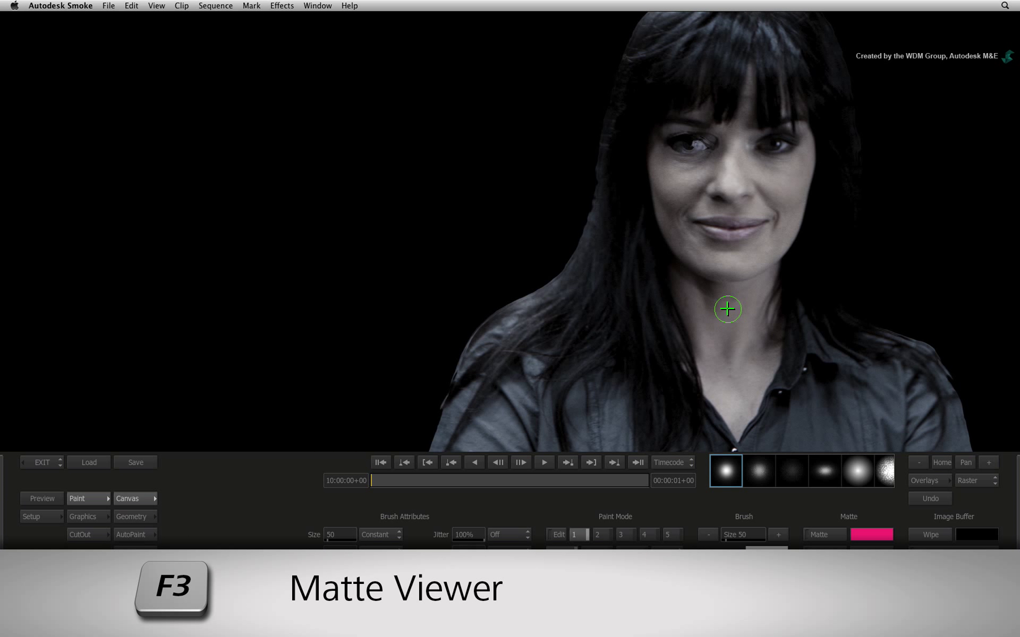
key(F3)
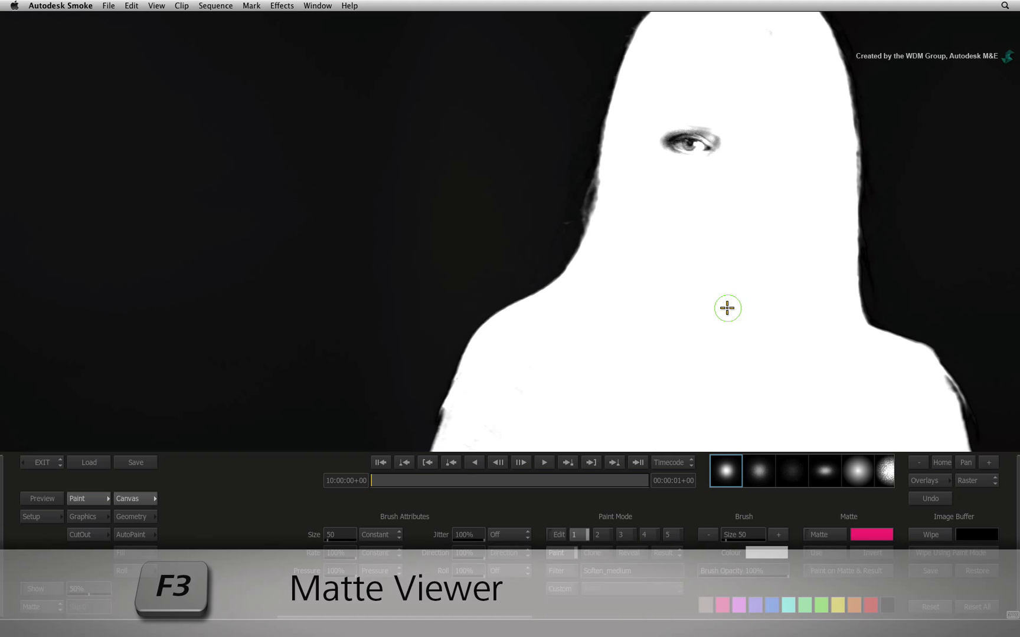
key(F1)
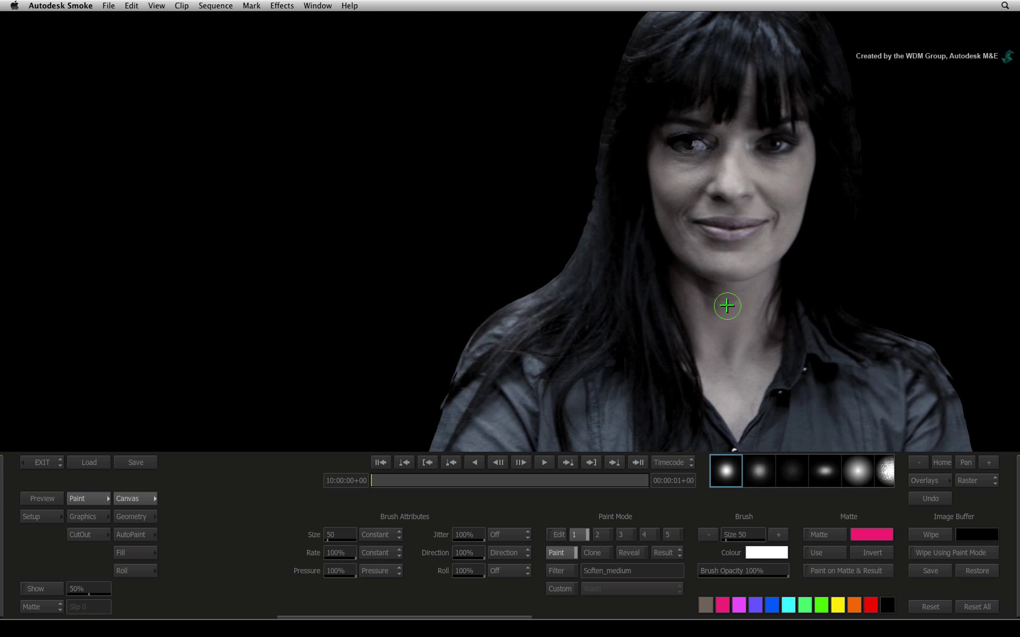
key(F3)
key(F3)
key(F3)
key(F3)
key(F3)
key(F3)
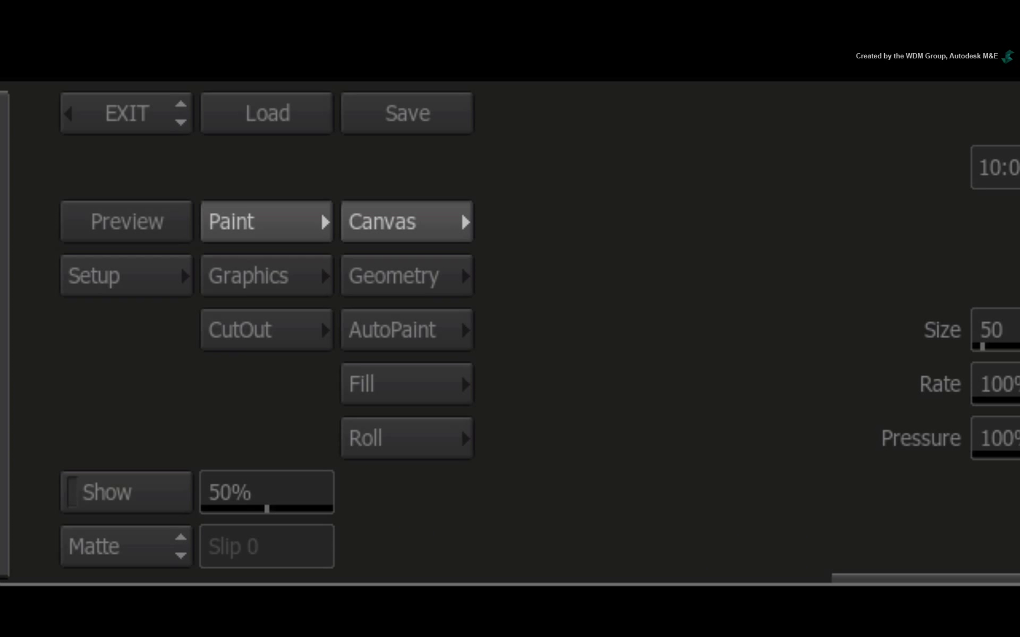
Show the 50% matte overlay, scrub the clip to check it, and return to frame 1
click(160, 472)
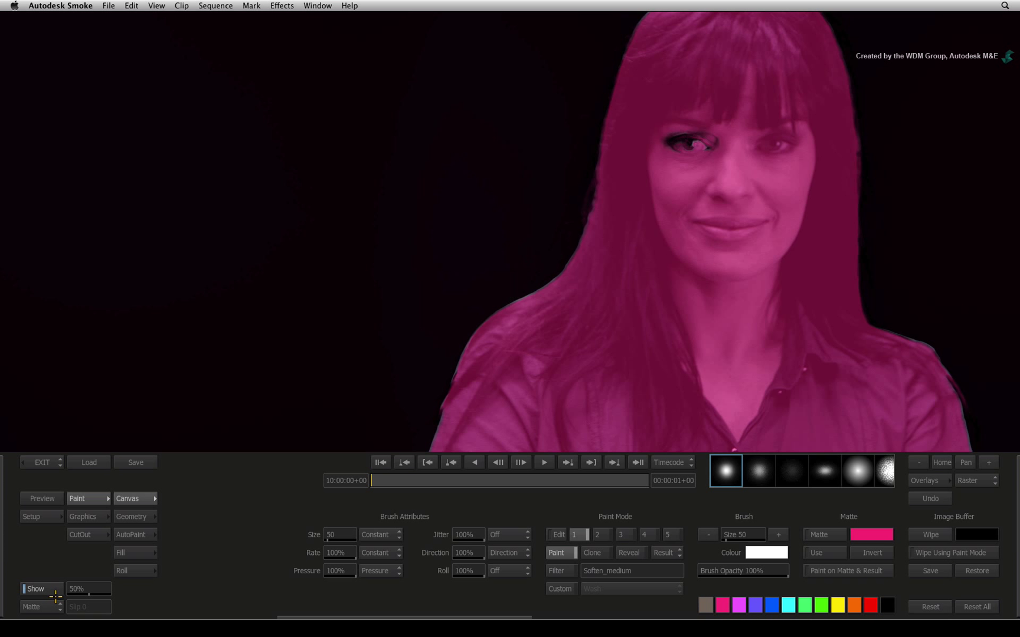
mouse_move(416, 481)
mouse_down()
mouse_move(593, 477)
mouse_move(461, 490)
mouse_move(408, 482)
mouse_up()
click(381, 462)
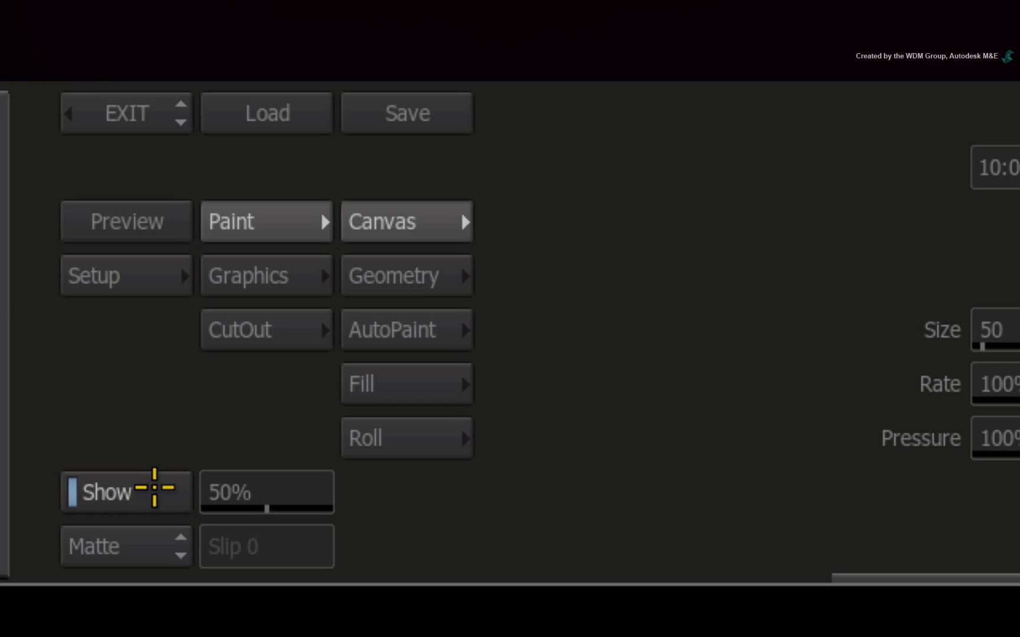
Set Brush Size to 116, enable Matte painting, and leave Matte Opacity at 100%
click(52, 587)
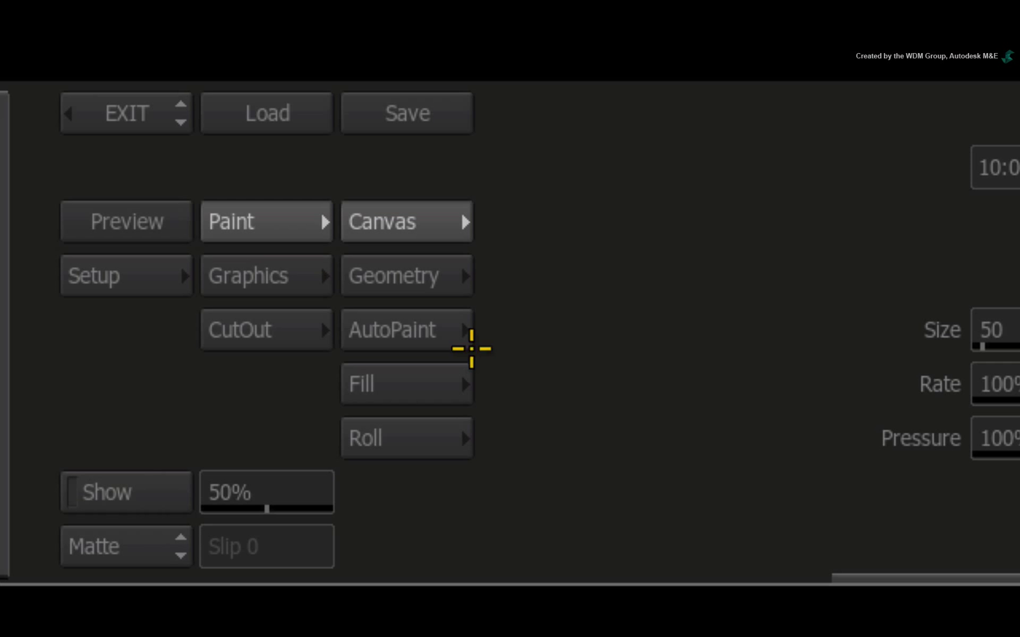
drag(995, 330, 1009, 329)
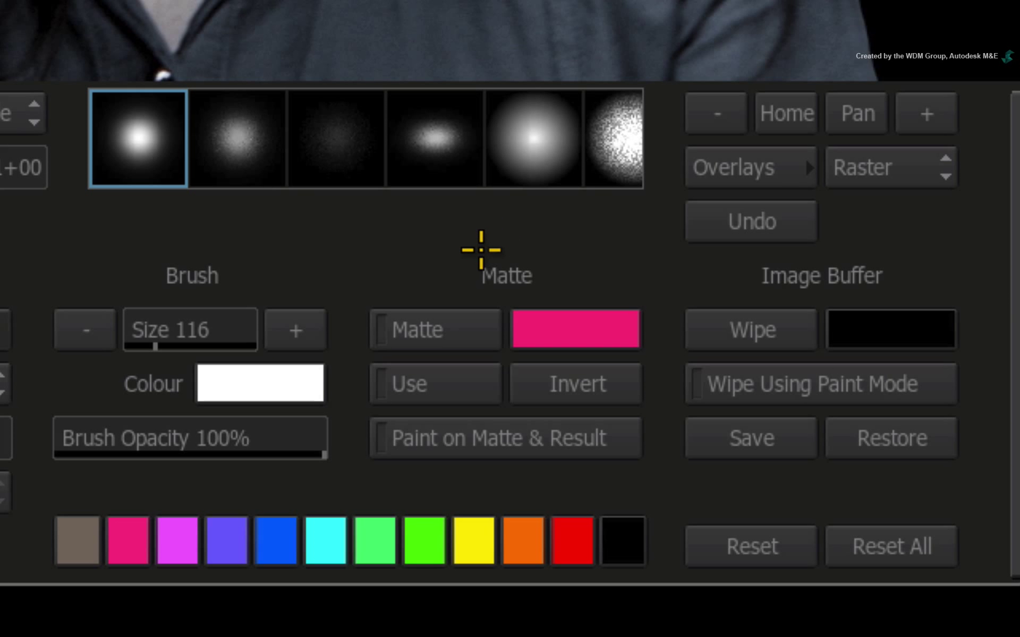
click(442, 328)
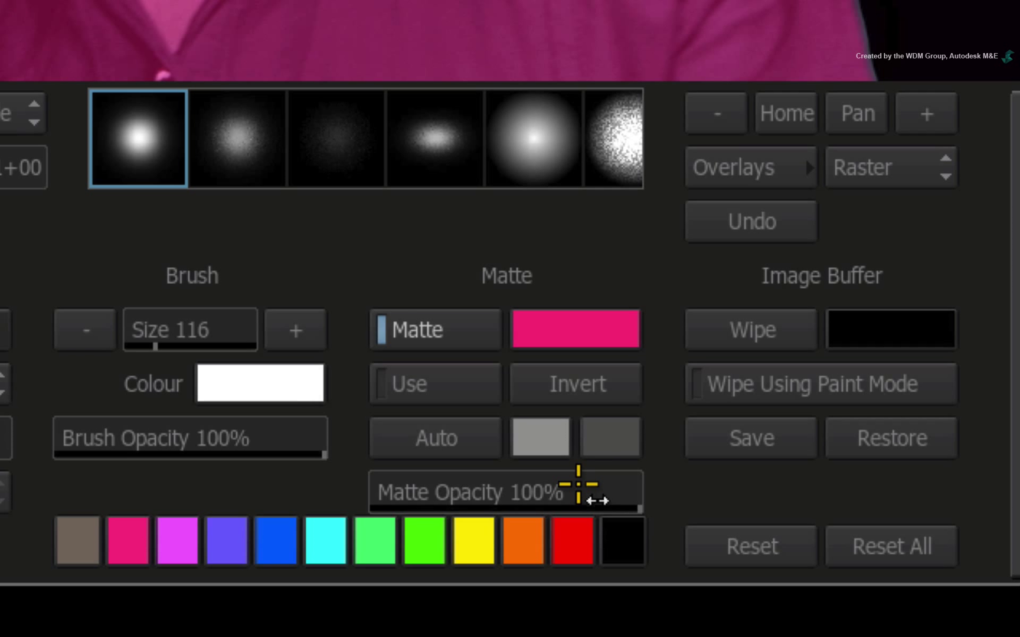
drag(578, 484, 196, 491)
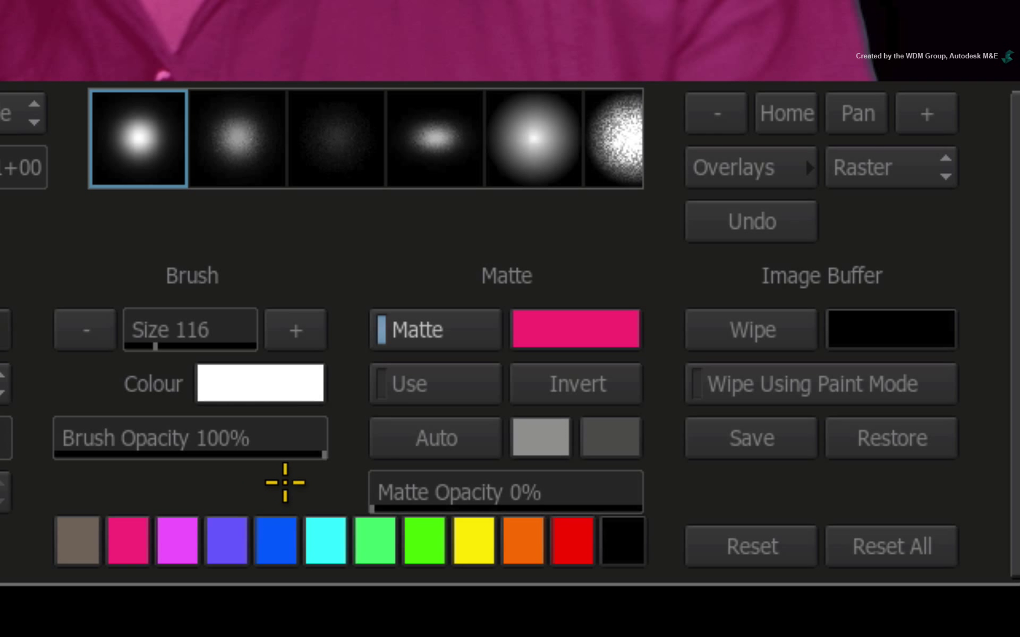
drag(419, 486, 866, 534)
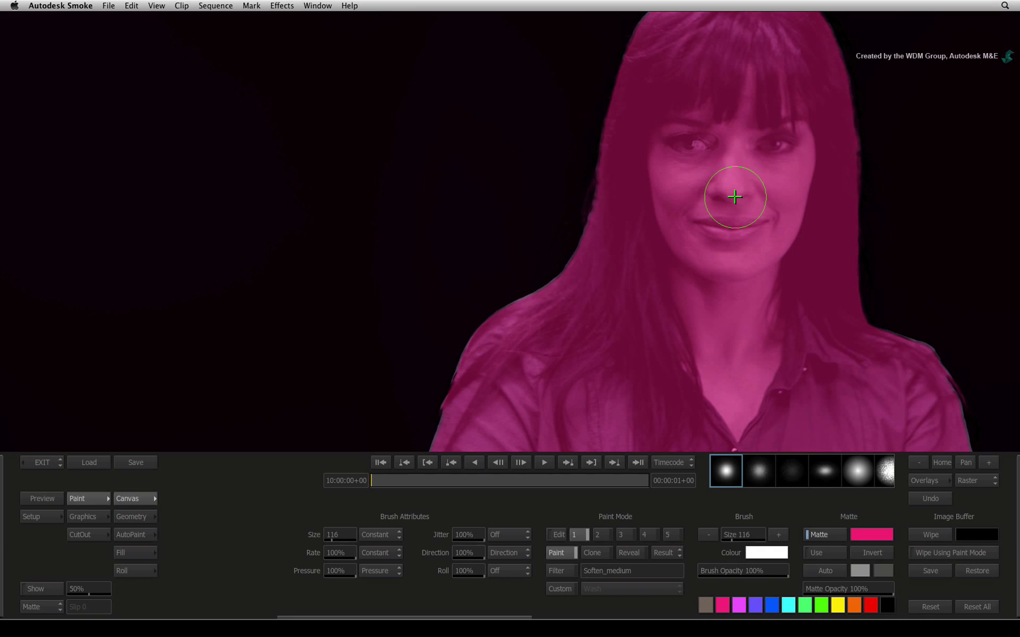
Check the white matte silhouette on its own, scrub the clip, and return to the first frame
key(F3)
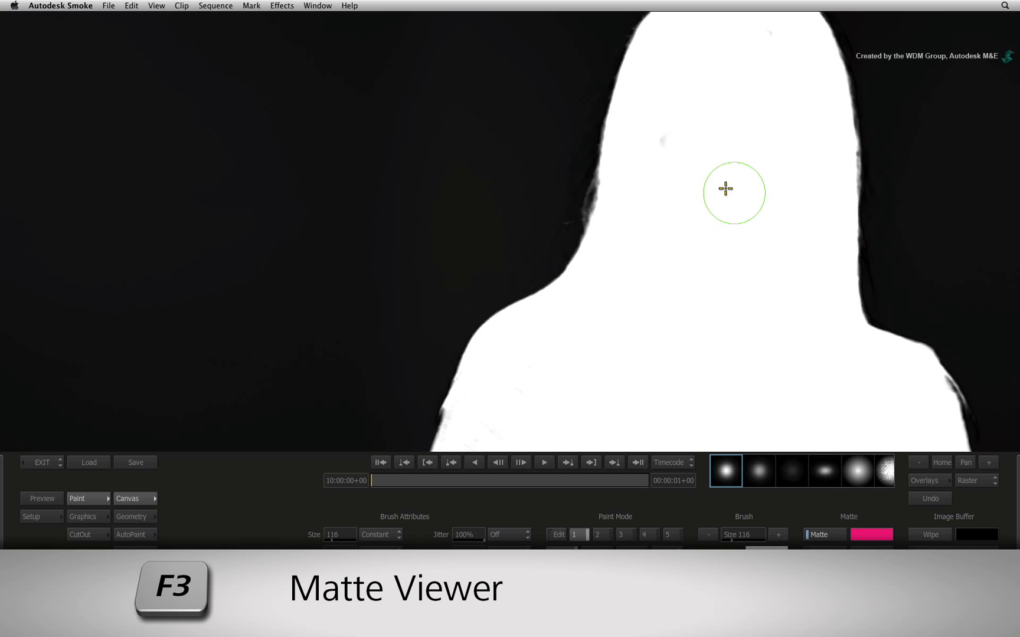
key(F3)
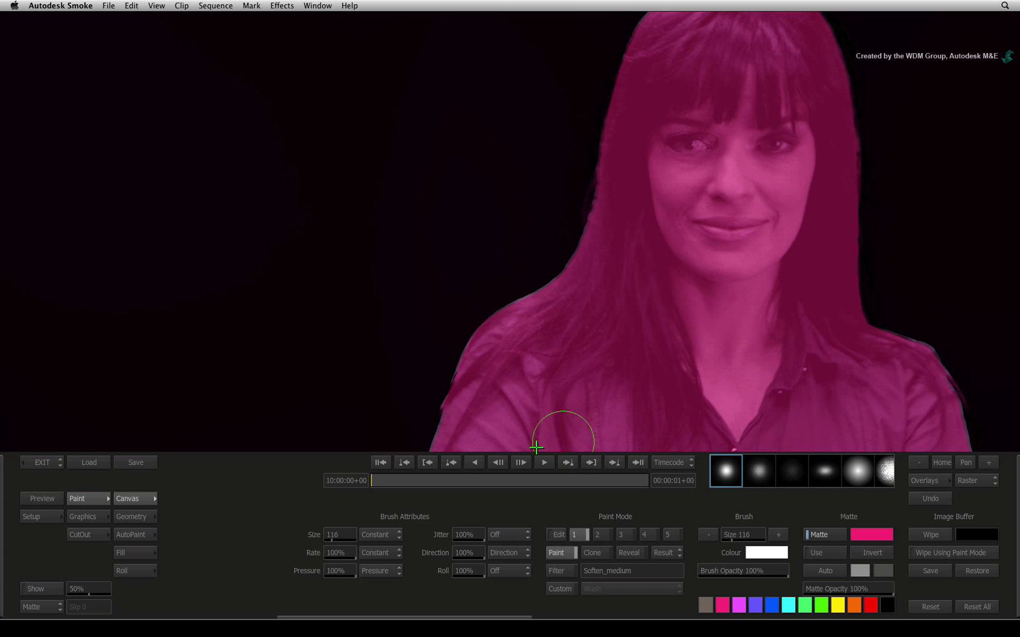
drag(406, 480, 440, 480)
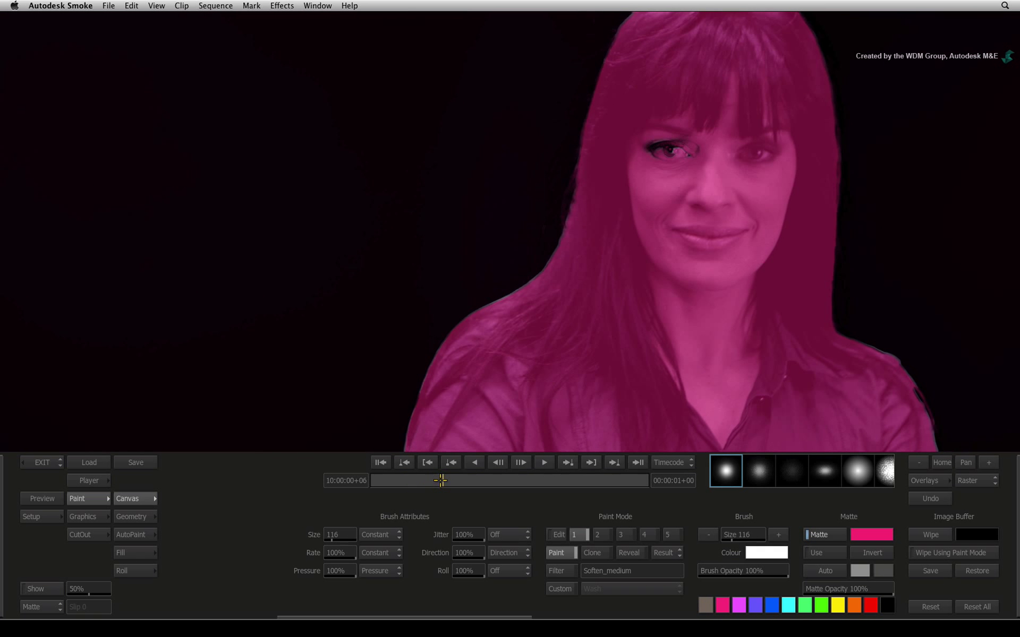
click(382, 463)
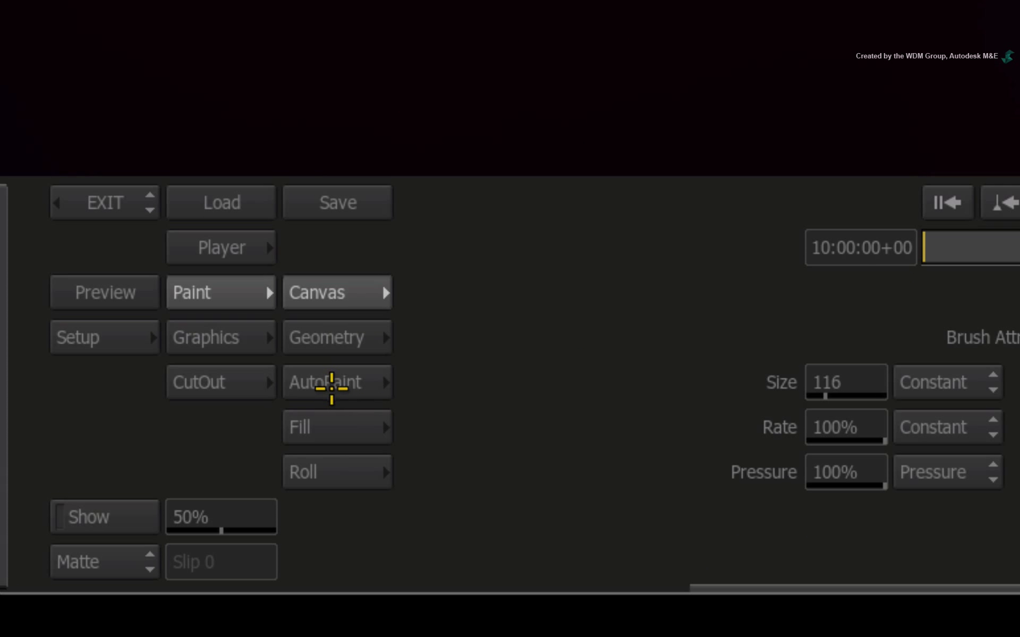
Record a 306-point AutoPaint stroke in User mode on frame 2 and switch to playback
click(135, 534)
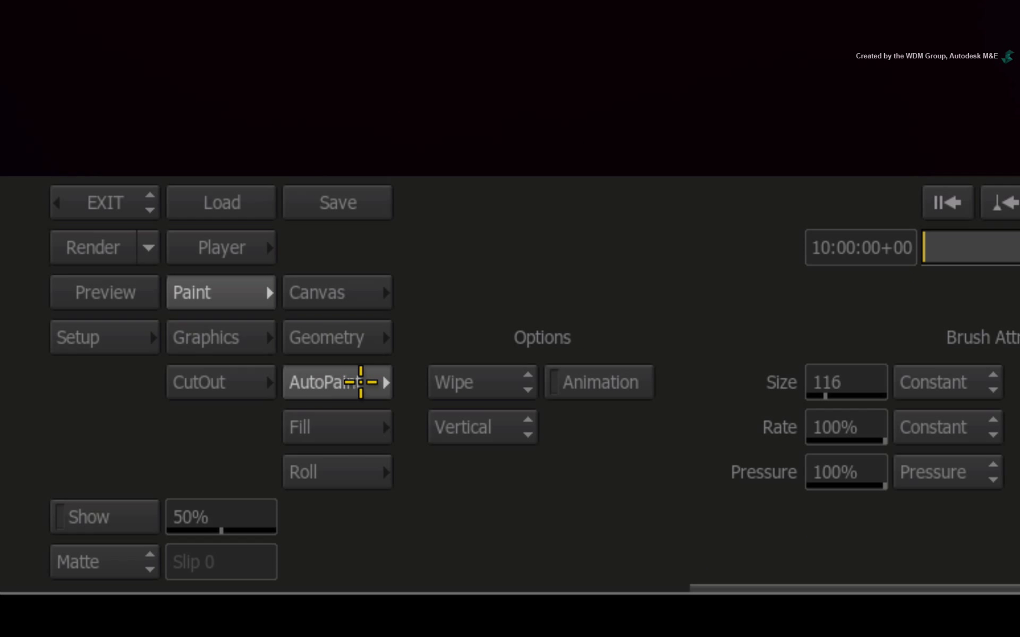
click(514, 377)
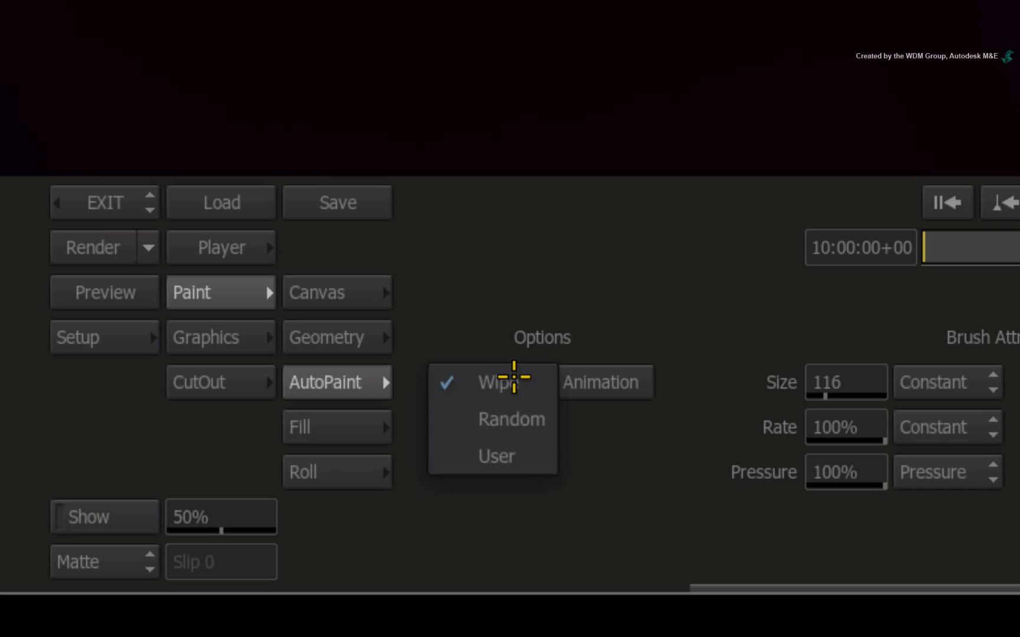
click(514, 456)
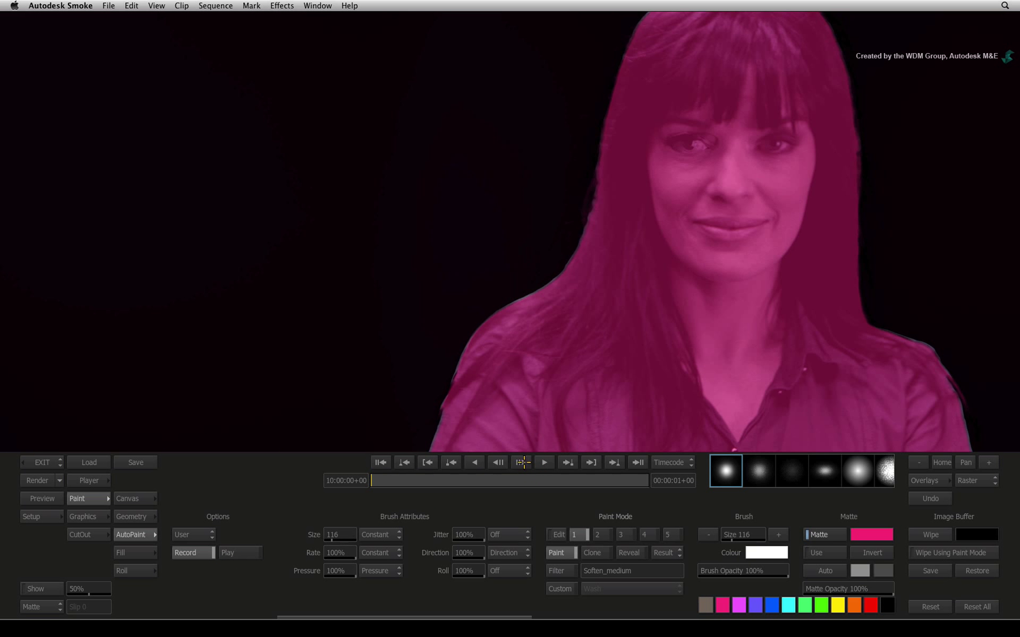
click(522, 462)
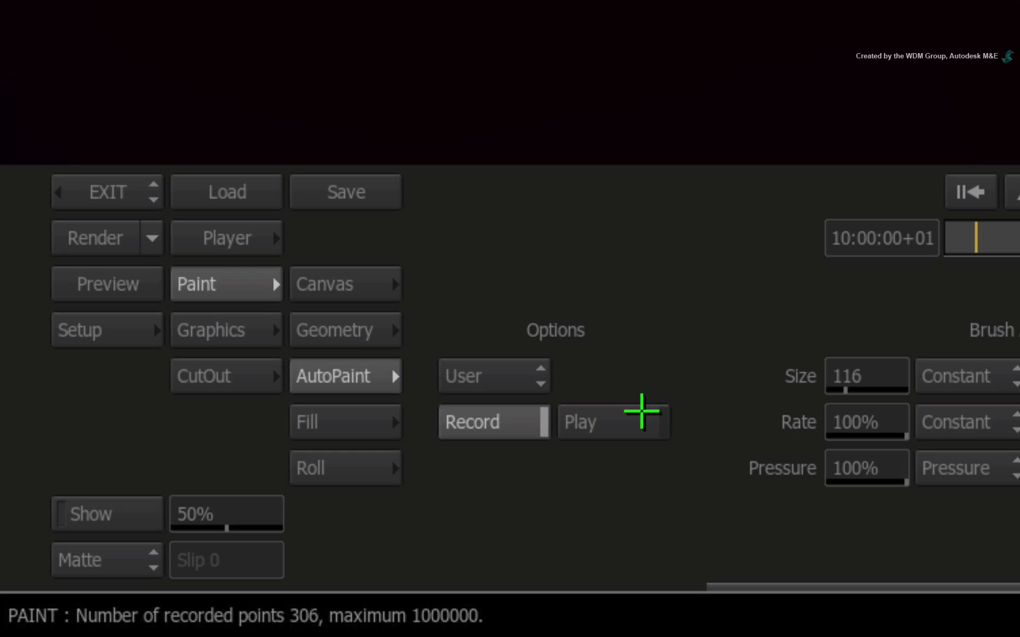
click(640, 417)
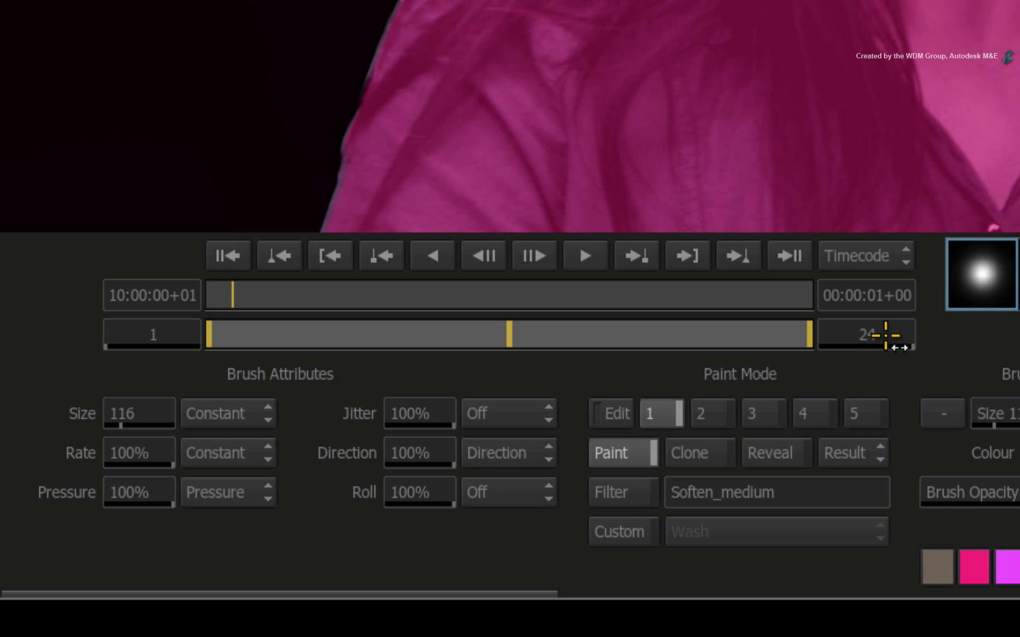
Set the stroke's end frame to 1, enable Animation, and open the Stabilizer
drag(679, 500, 658, 500)
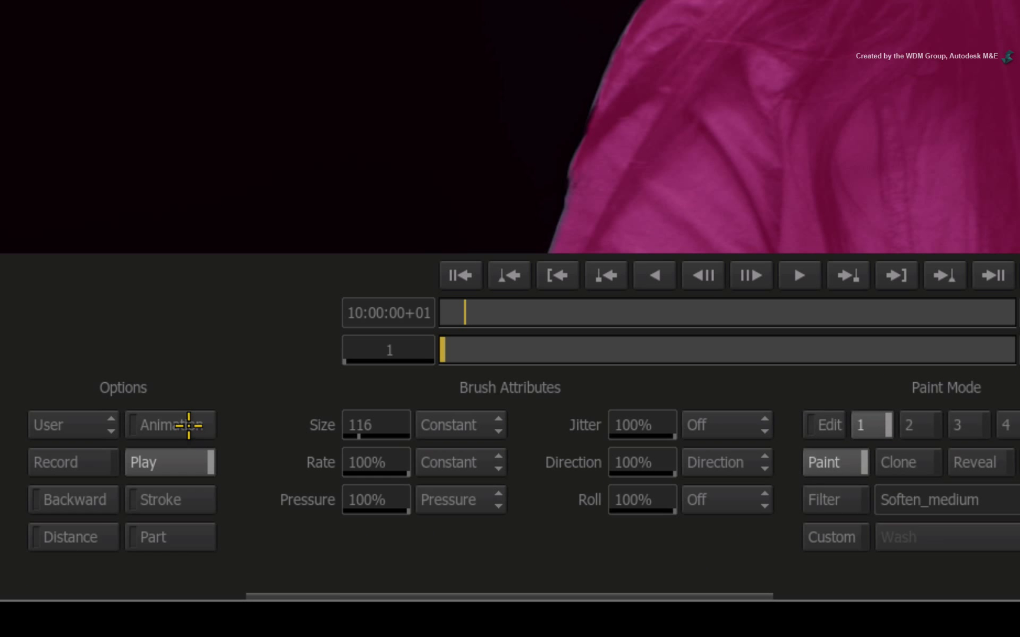
click(254, 535)
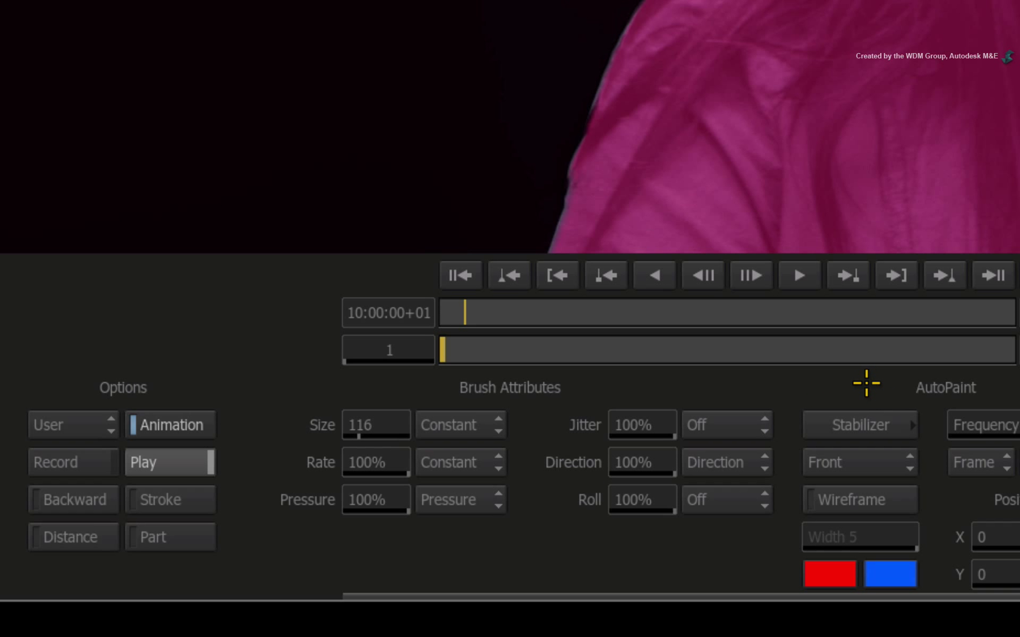
click(861, 423)
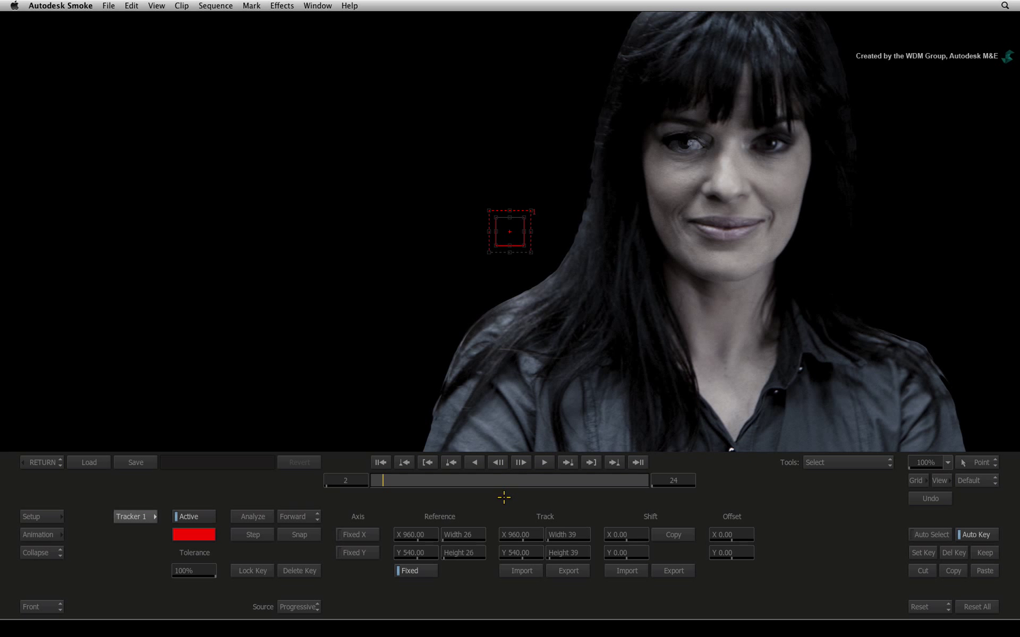
With the eye tracked through frame 24, go back to frame 1 and the auto-paint controls
click(381, 461)
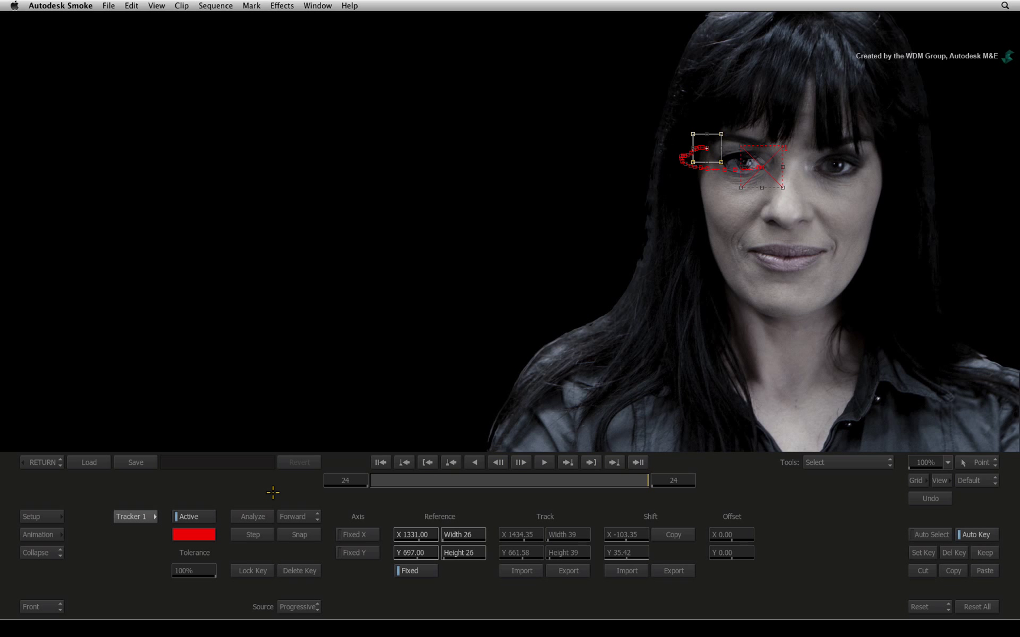
click(42, 463)
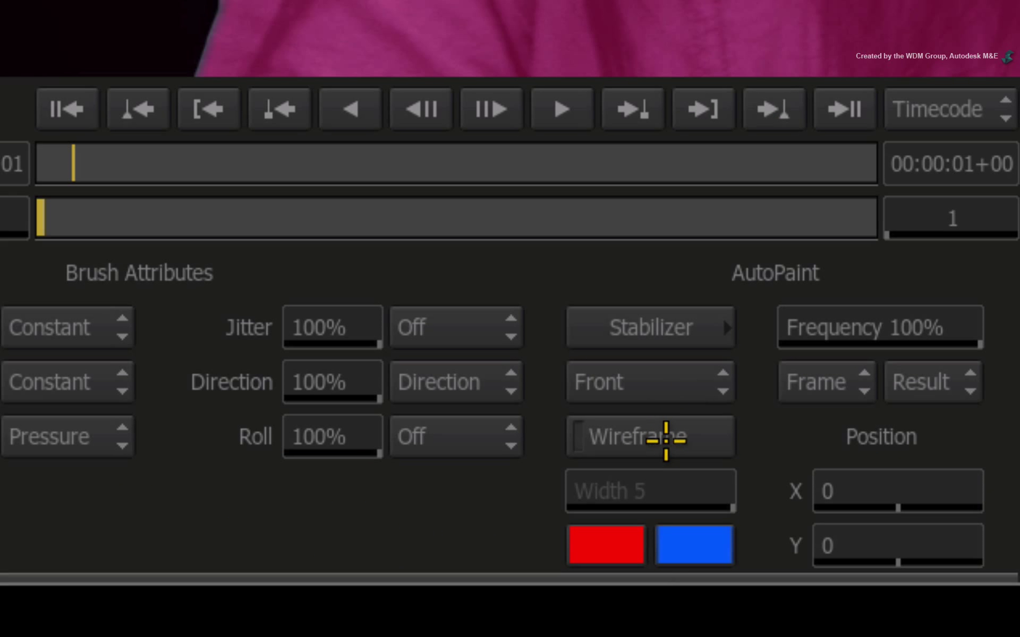
Preview the tracked stroke as a wireframe, then render the paint fix across all 24 frames and scrub to verify
click(578, 571)
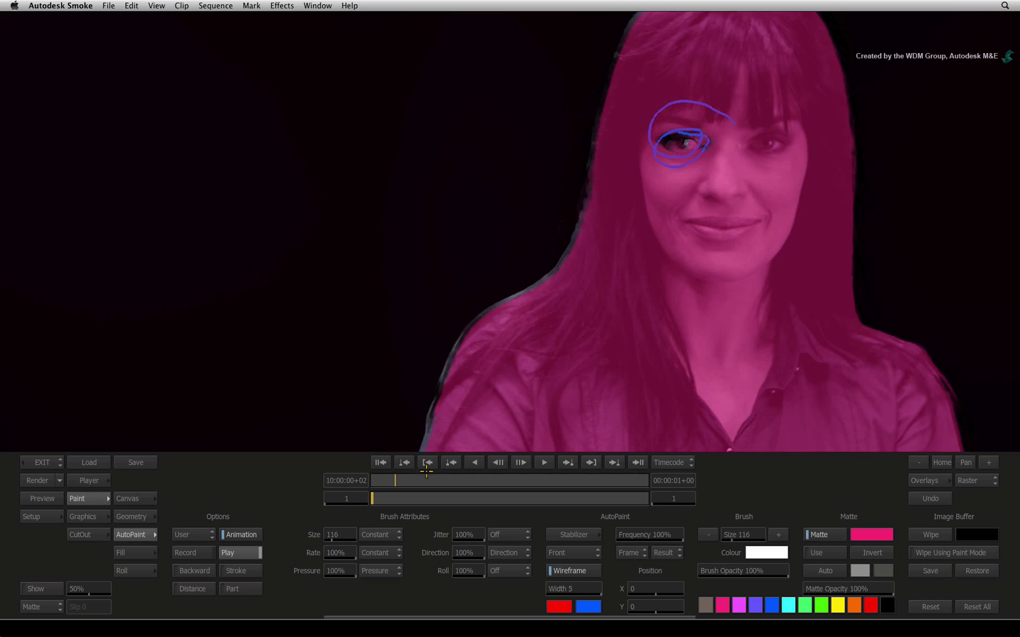
click(702, 108)
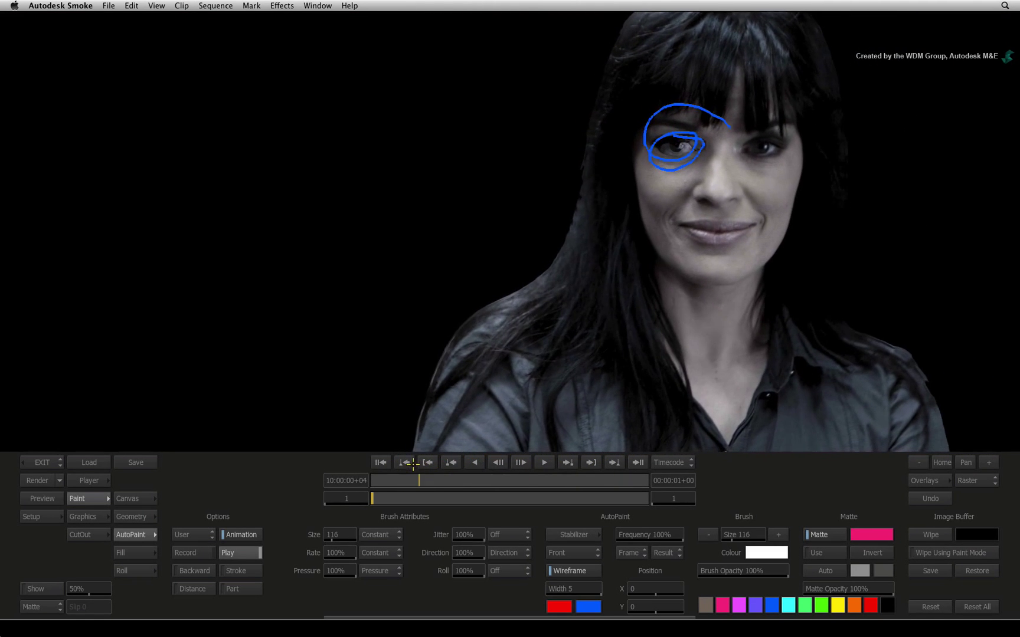
click(380, 464)
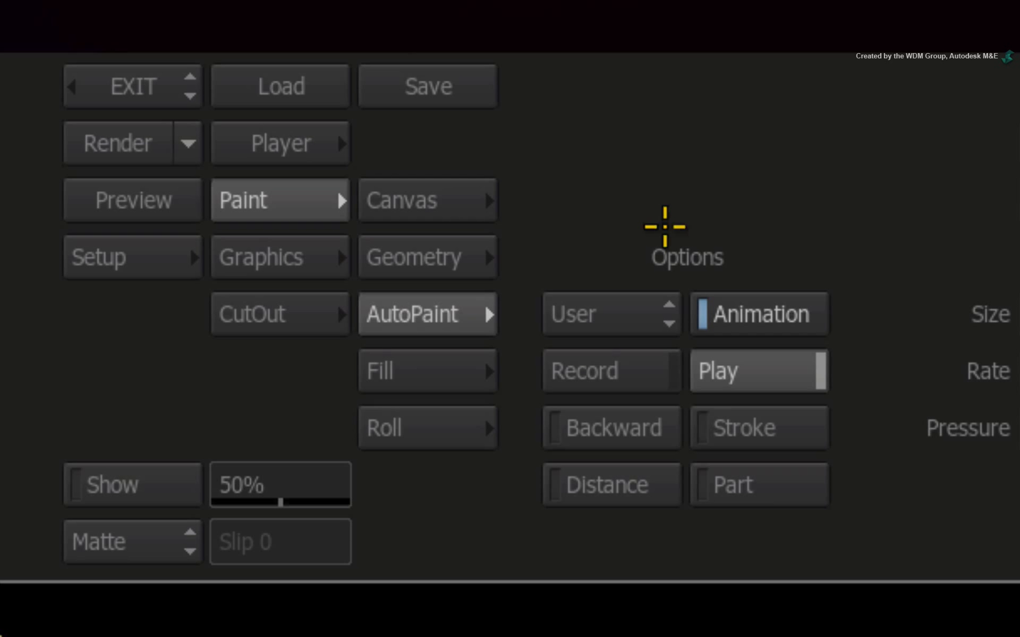
click(121, 143)
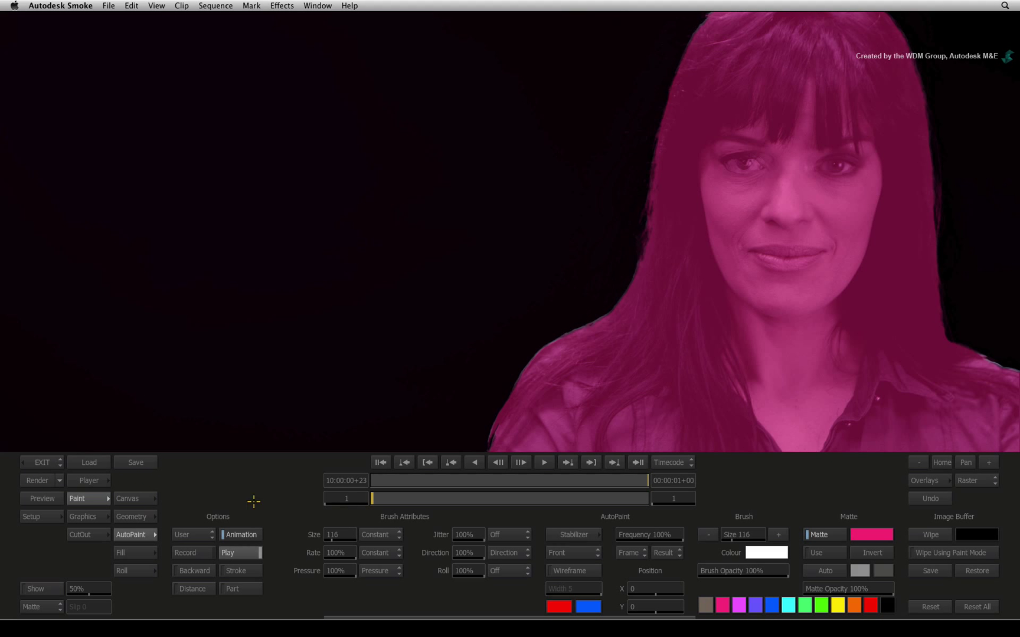
drag(642, 483, 419, 481)
Return to the desktop and arrange the two new Paint_on_Alpha-PT clips
click(36, 463)
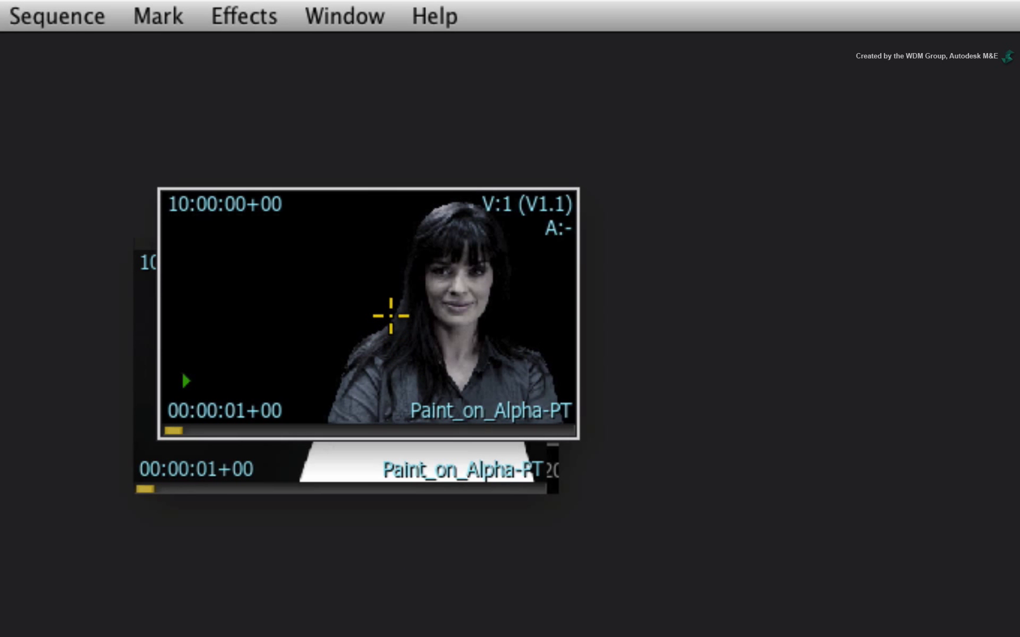
mouse_move(390, 315)
mouse_down()
mouse_move(335, 316)
mouse_move(302, 337)
mouse_move(317, 328)
mouse_up()
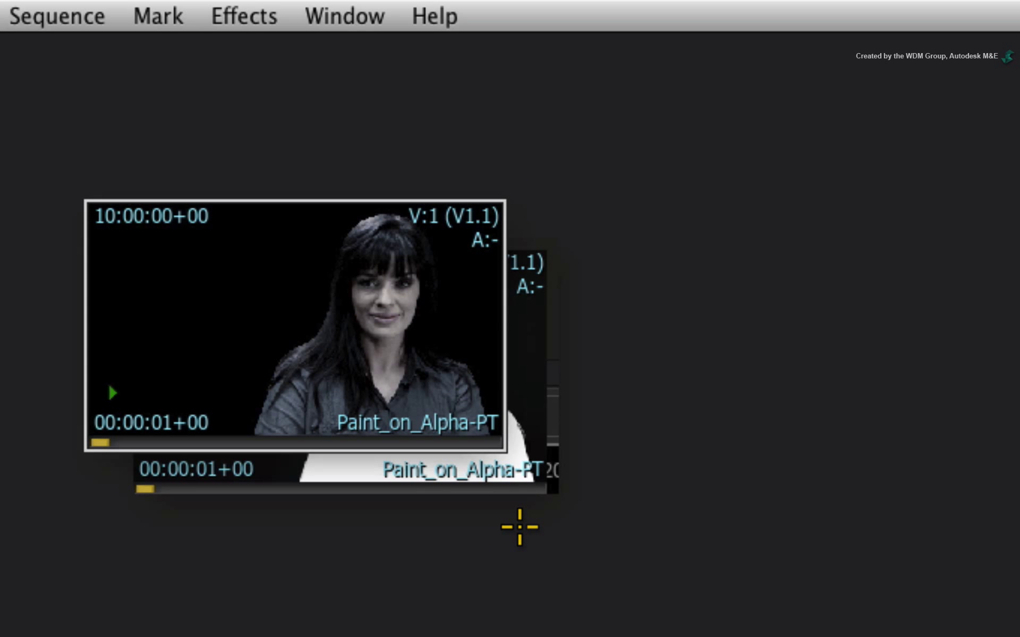
drag(531, 351, 939, 310)
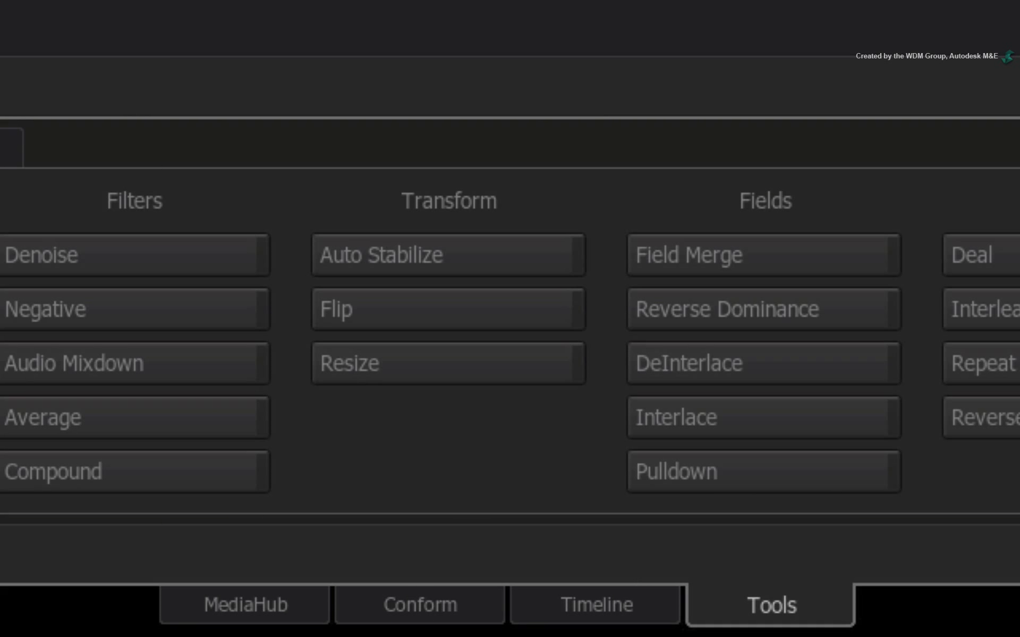
Create a ConnectFX setup on the Background clip from the timeline and frame all nodes
click(527, 625)
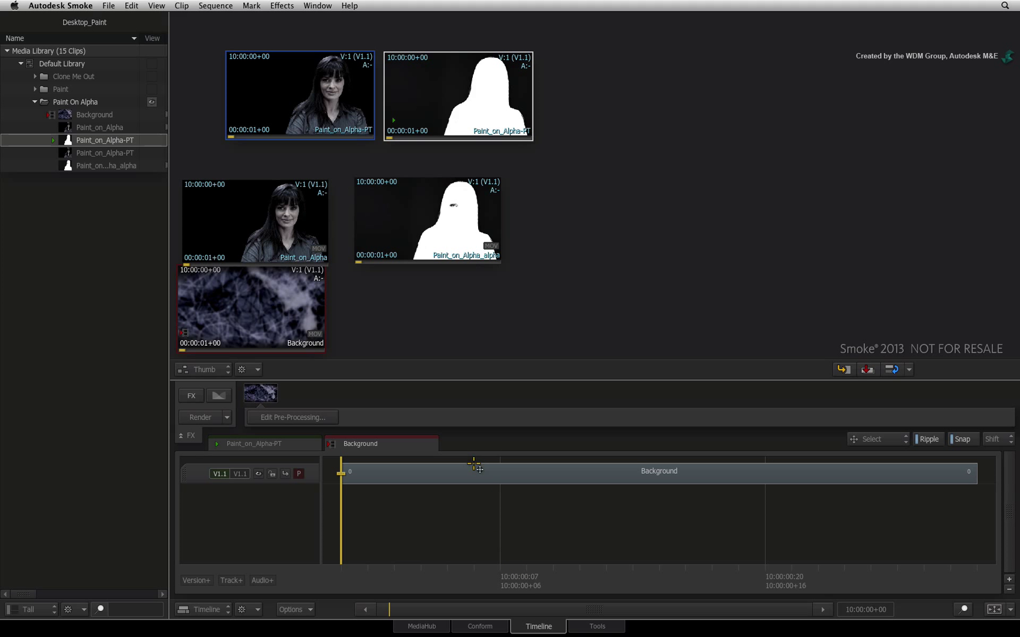
click(401, 142)
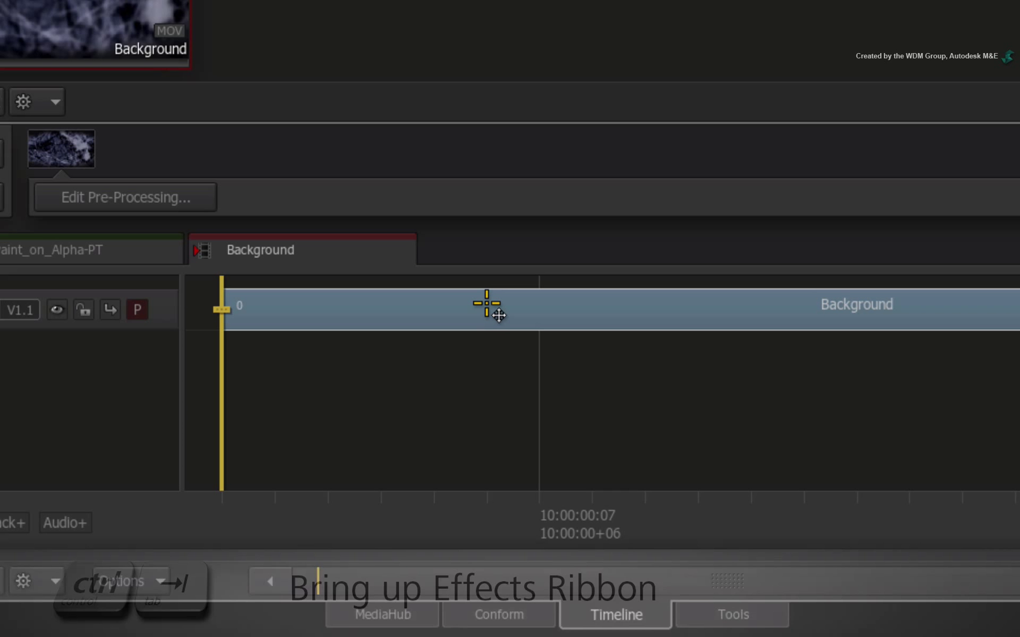
key(ctrl+Tab)
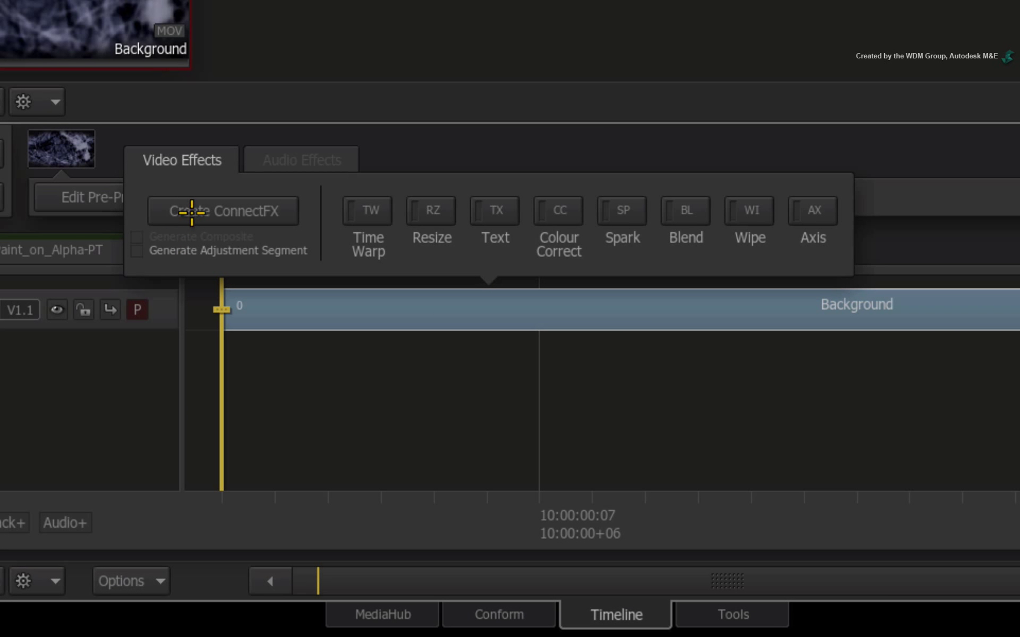
click(209, 211)
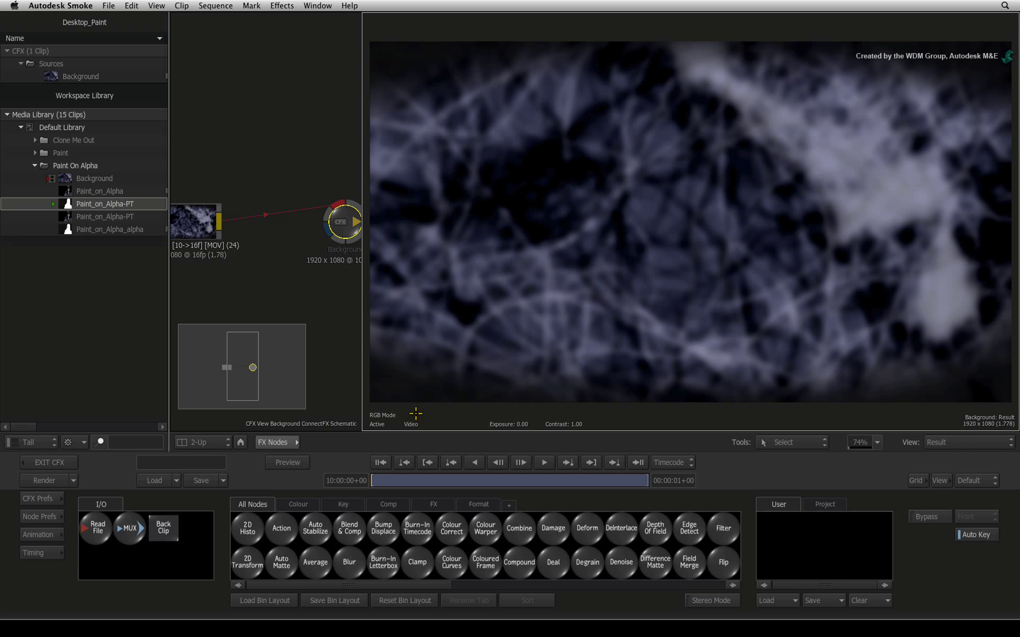
click(243, 442)
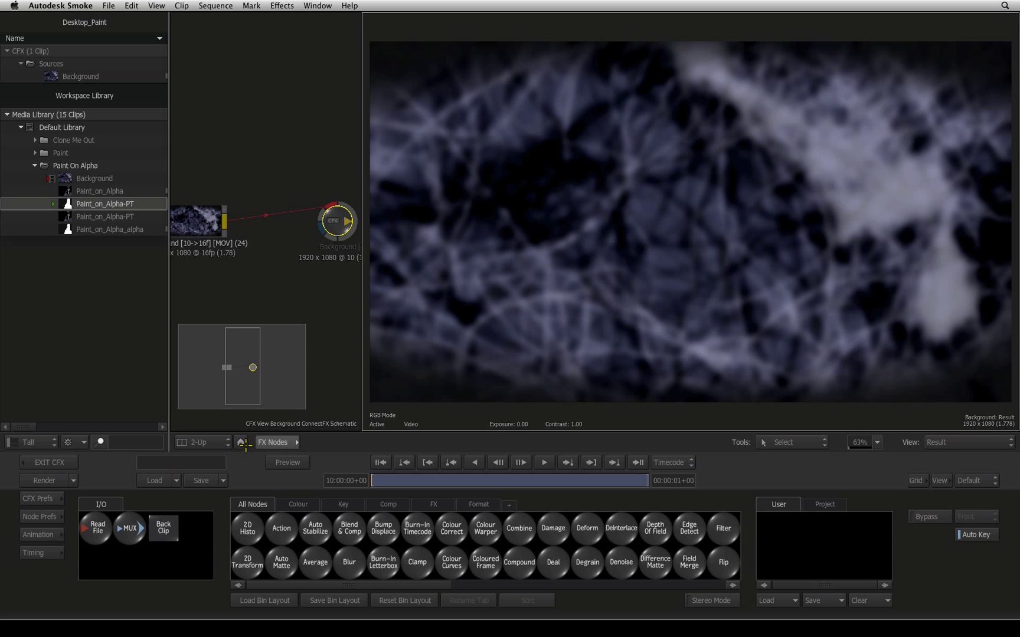
Drag both Paint_on_Alpha-PT clips, woman and matte, into a widened schematic, with the woman node on top
drag(370, 364, 407, 370)
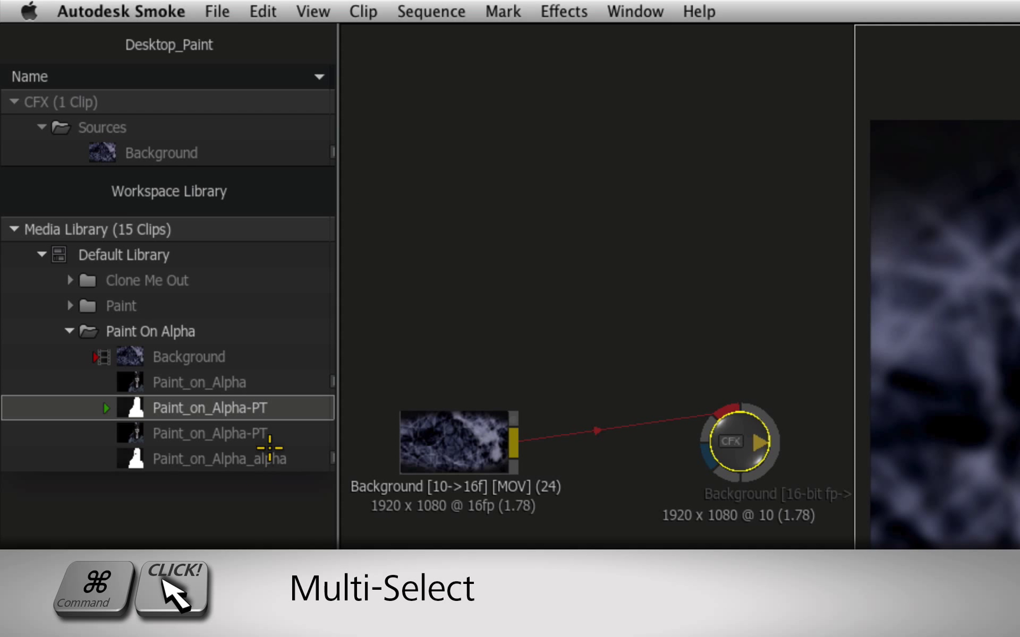
super+click(257, 433)
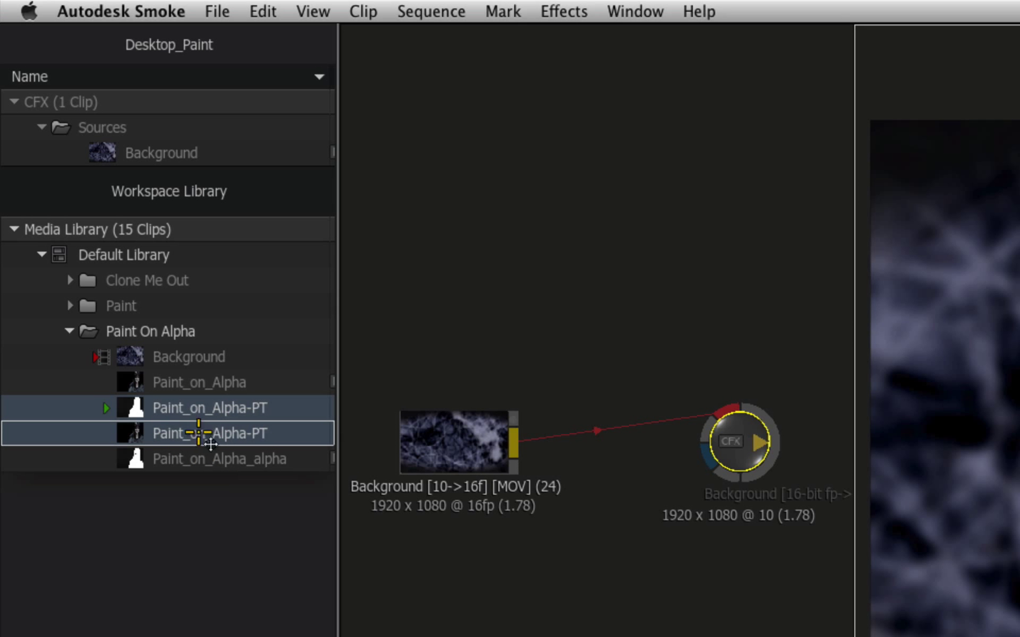
mouse_move(200, 433)
mouse_down()
mouse_move(480, 279)
mouse_move(449, 298)
mouse_up()
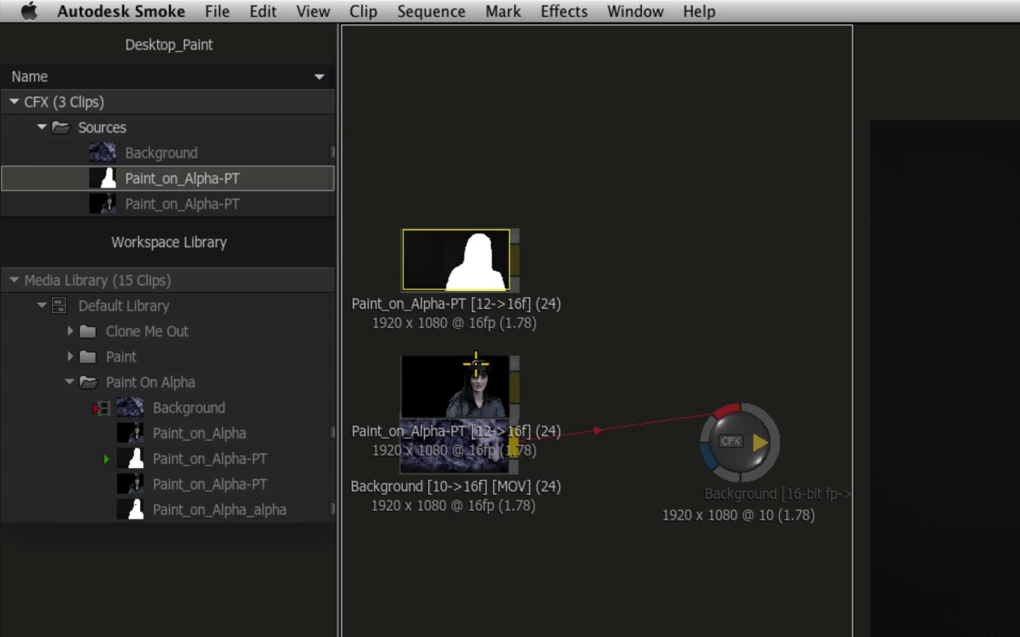
mouse_move(473, 364)
mouse_down()
mouse_move(480, 148)
mouse_move(472, 167)
mouse_up()
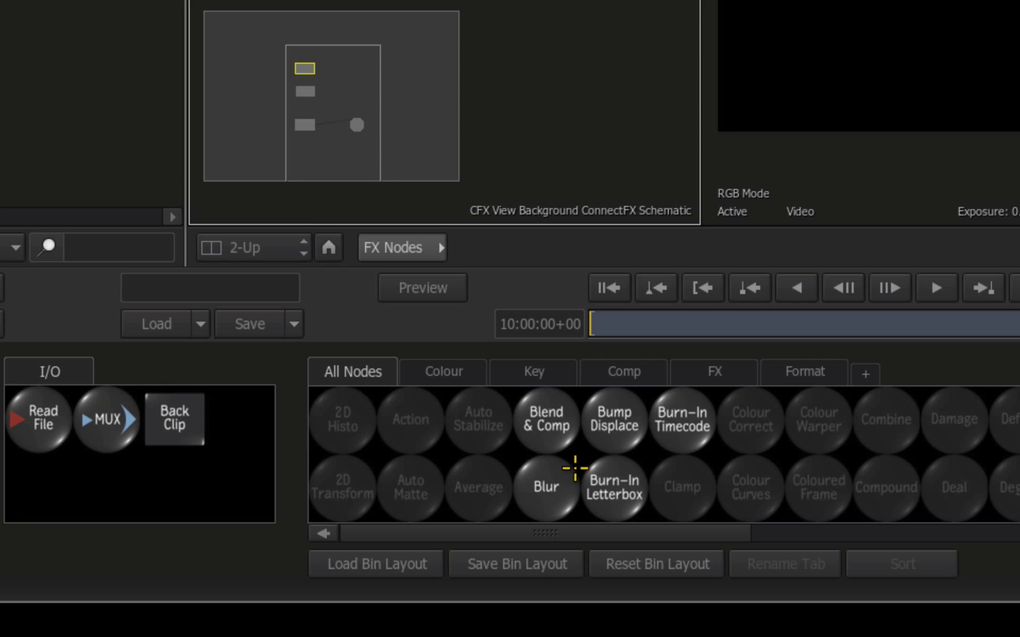
Add a Blend & Comp node fed by the woman as front, her matte as matte, and Background as back
drag(558, 418, 514, 5)
drag(642, 301, 629, 237)
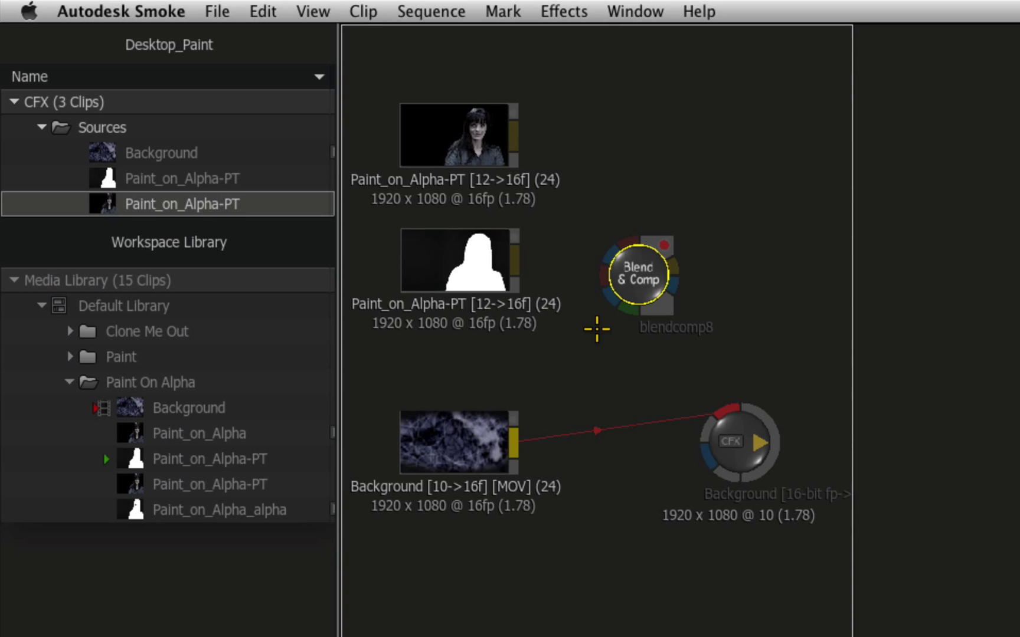
drag(514, 130, 629, 241)
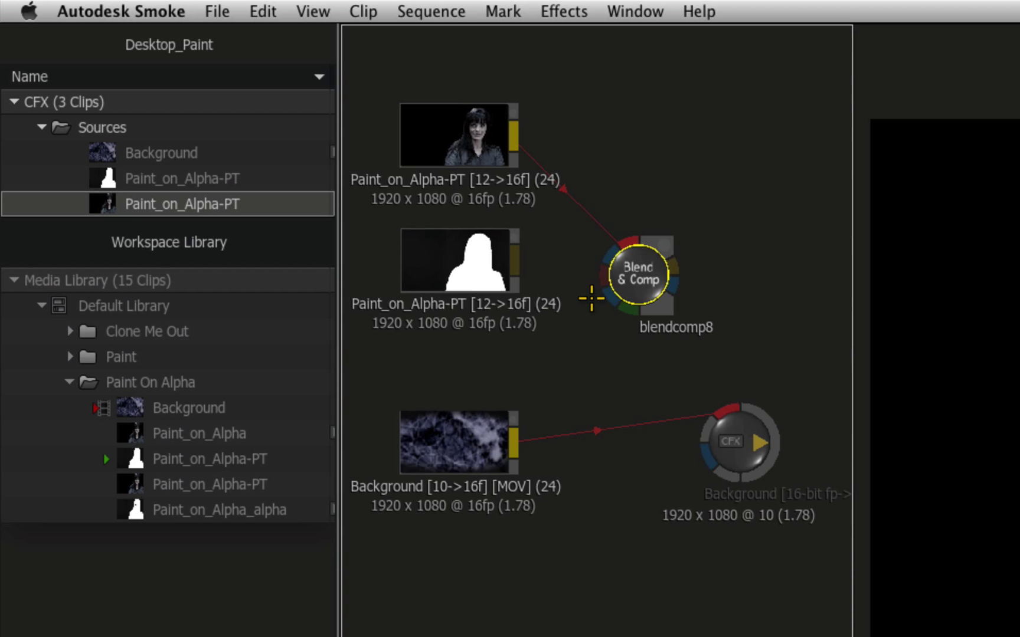
drag(515, 261, 610, 260)
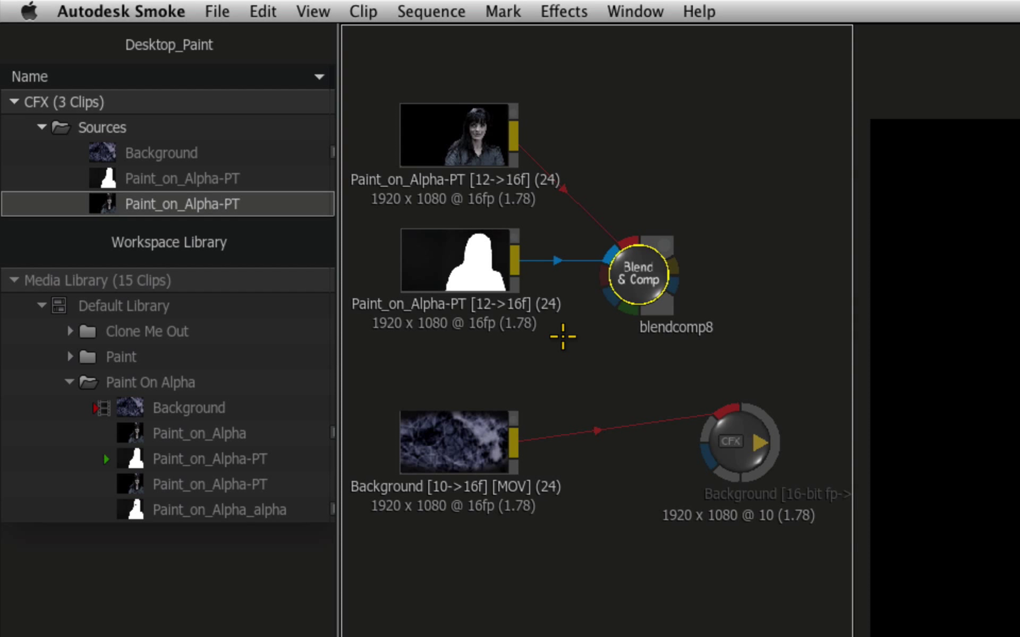
drag(513, 441, 625, 311)
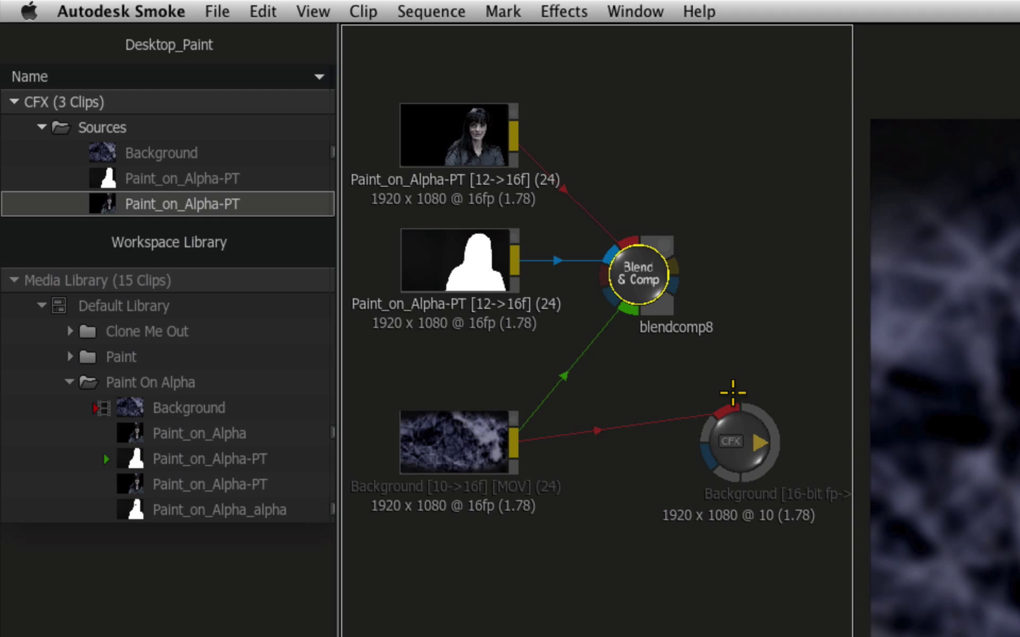
drag(674, 268, 773, 278)
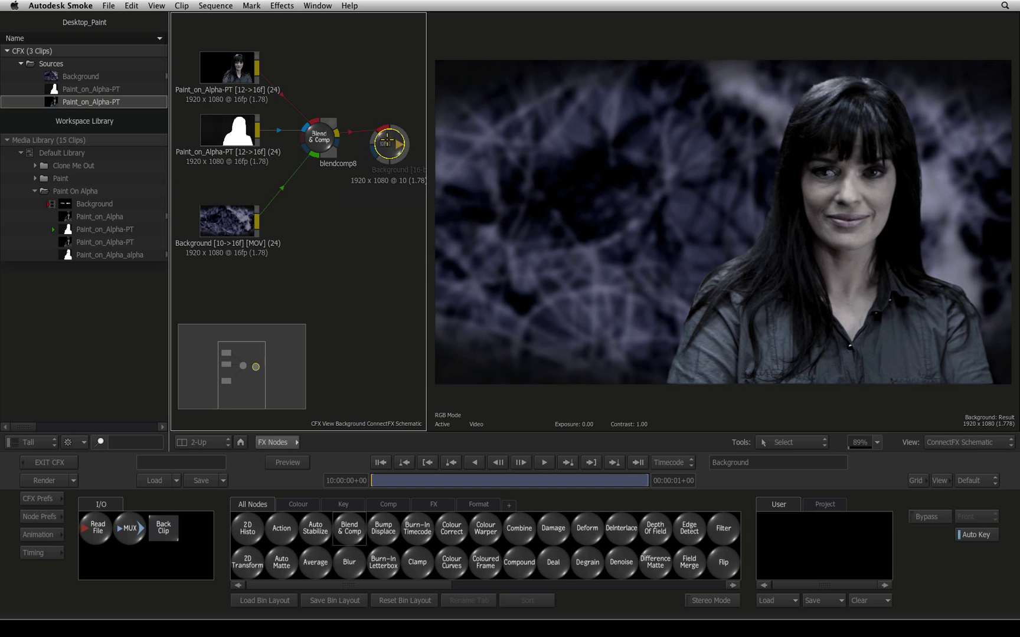
Link Blend & Comp to the CFX output, widen the schematic, and play the finished composite
drag(387, 141, 393, 135)
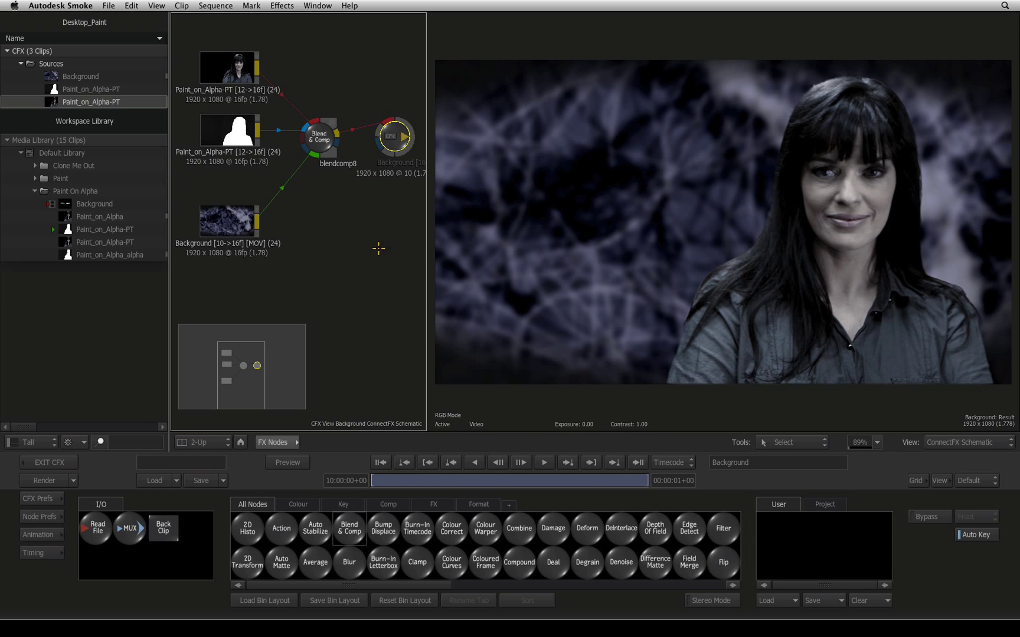
drag(425, 305, 491, 308)
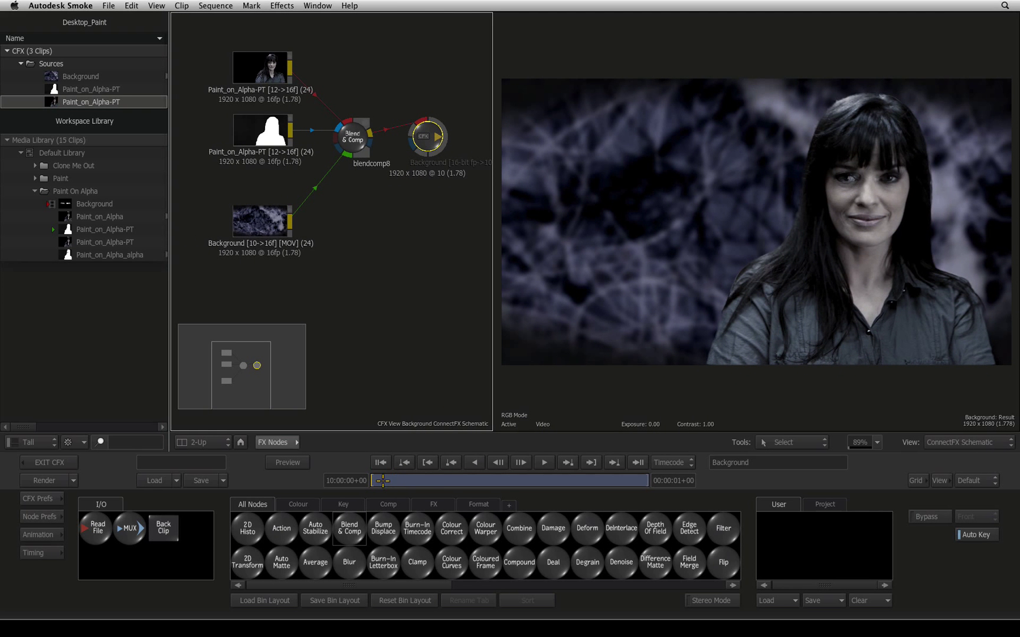
click(522, 465)
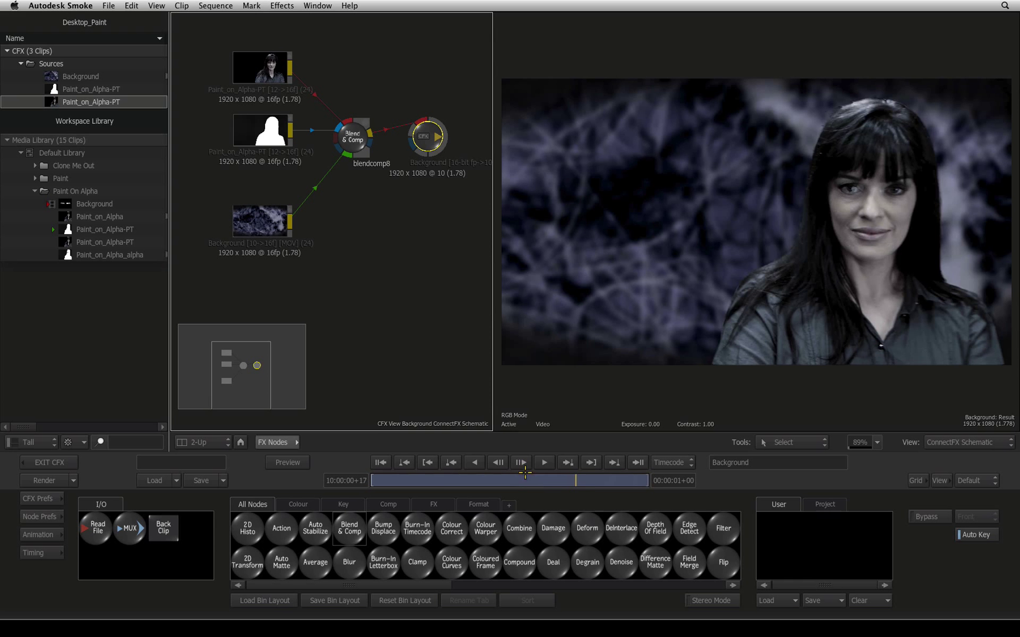